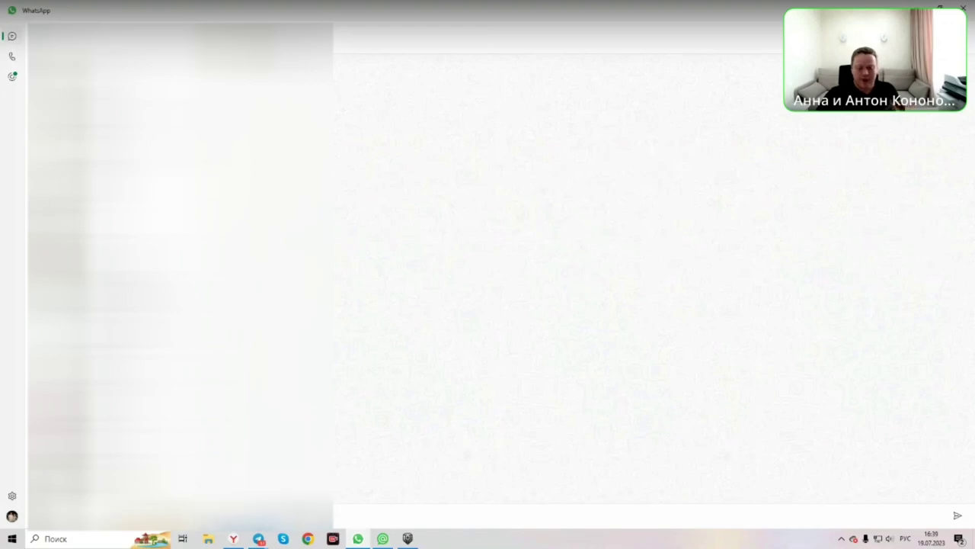
Step: Send the Faberlic message in WhatsApp and return to the 'Выгодные покупки с Faberlic' browser tab
click(958, 517)
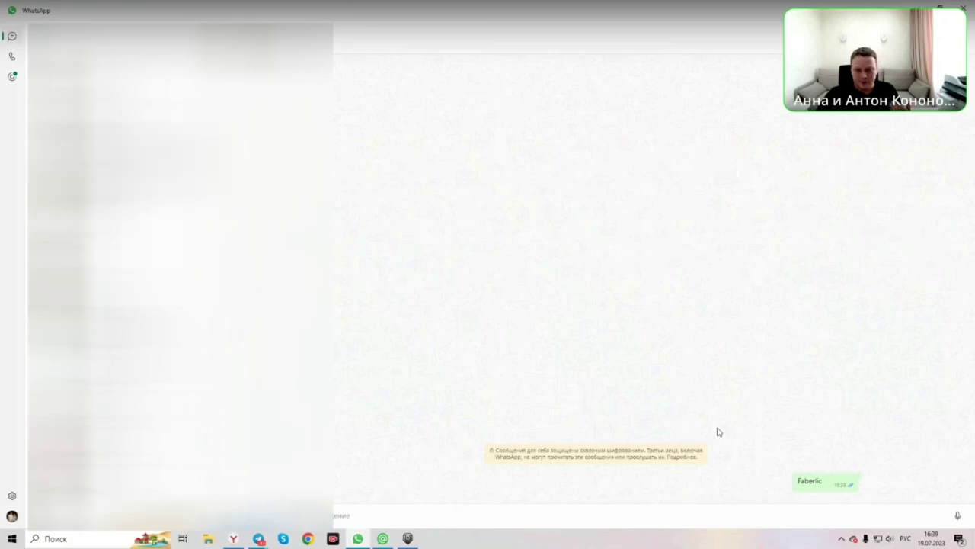
click(233, 538)
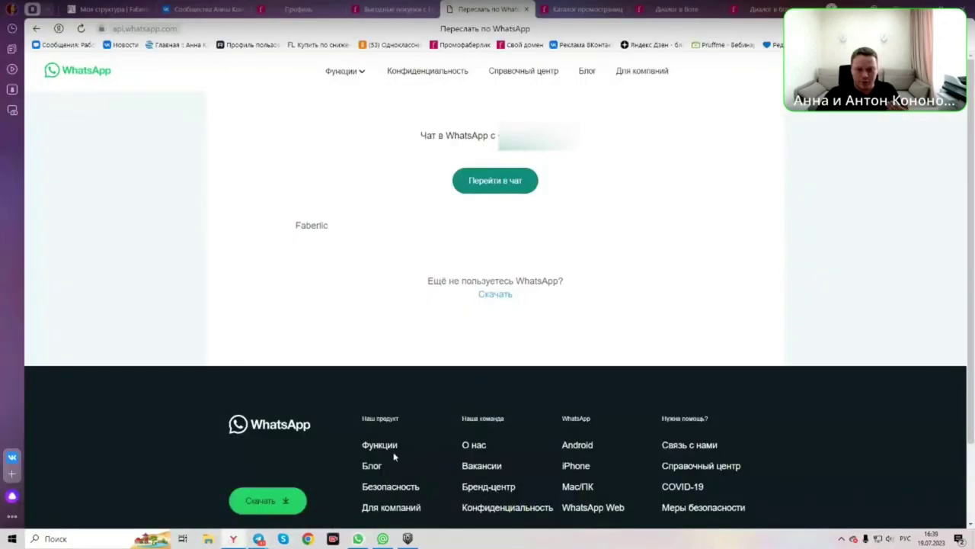
click(387, 10)
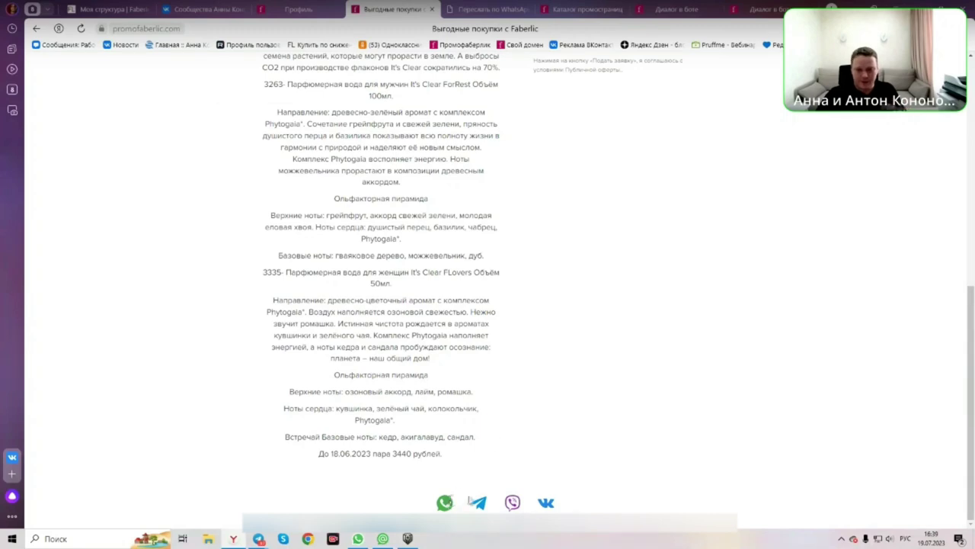
click(358, 538)
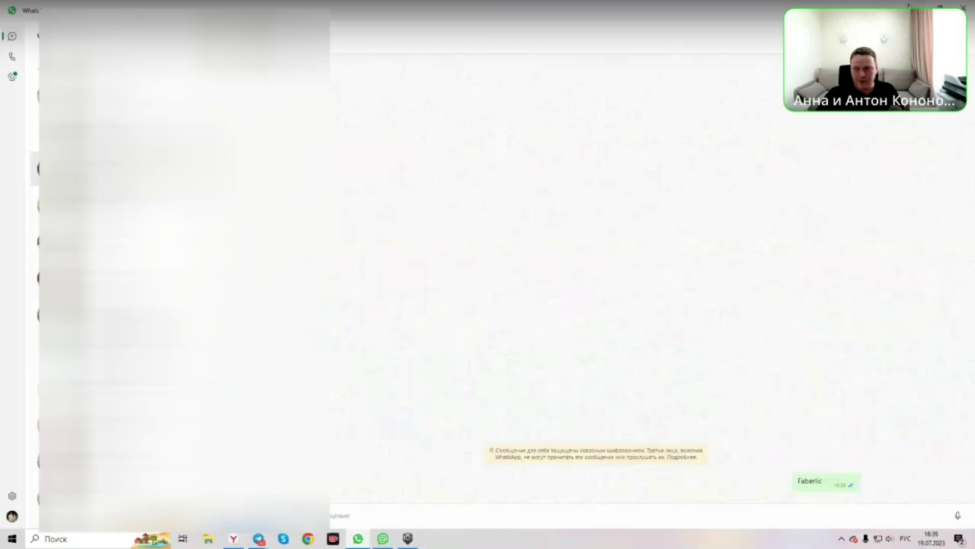
key(alt+Tab)
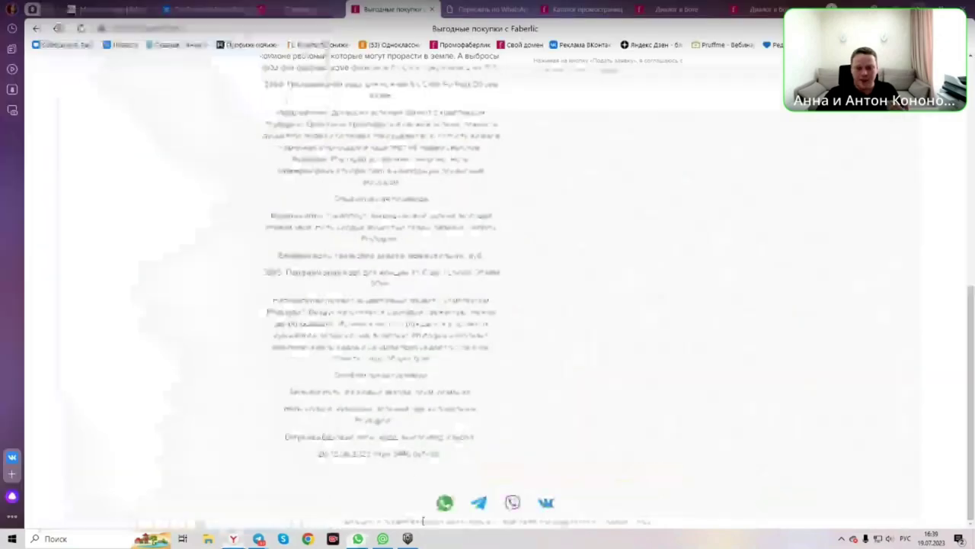
Step: Look at Настройки > Счетчики/пиксели, then expand the UTM tracking section in Каталог промостраниц
click(295, 10)
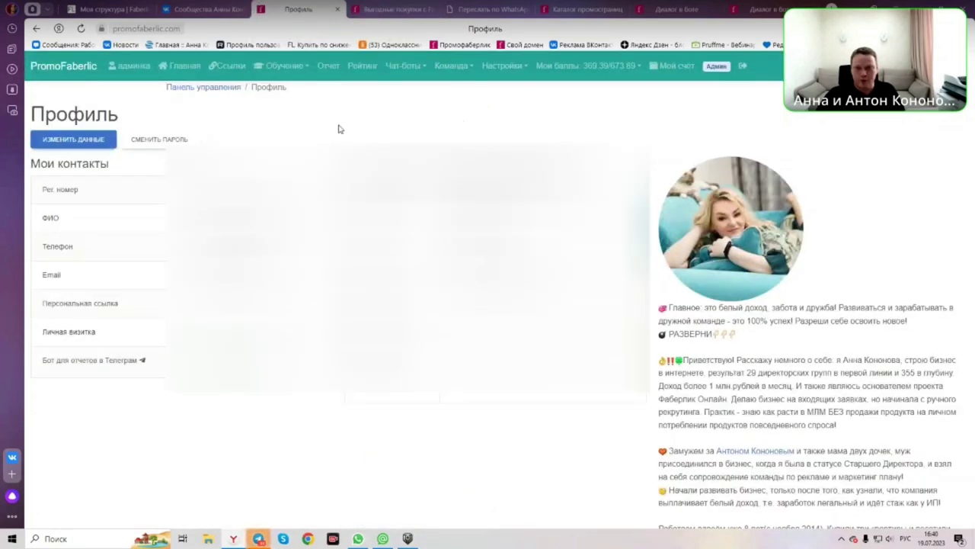
click(502, 66)
click(511, 106)
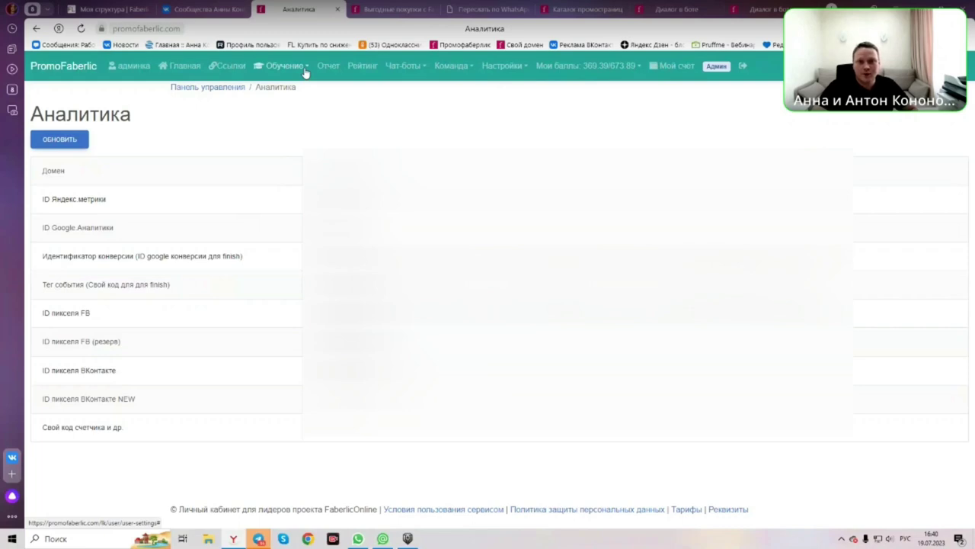
click(229, 66)
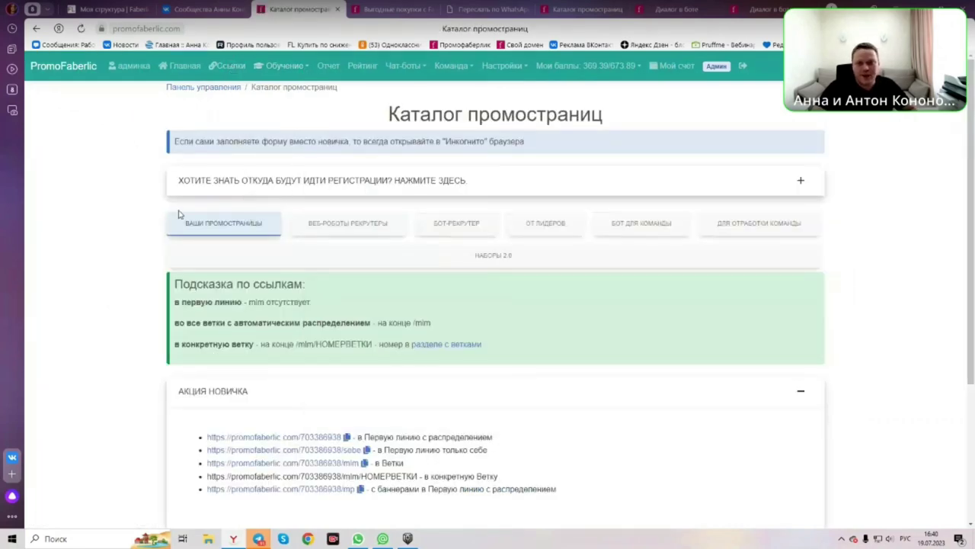
click(217, 185)
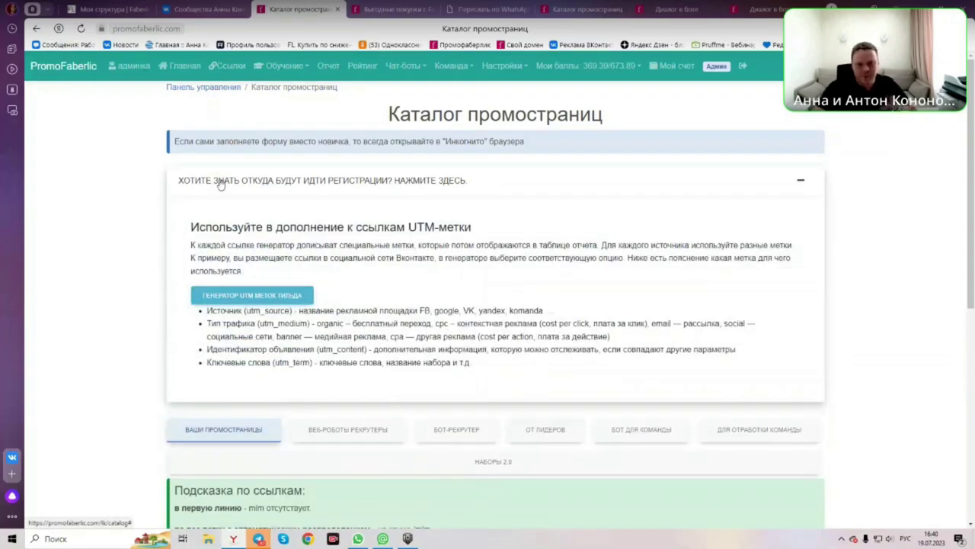
Step: Paste the product page URL into the Tilda generator's 'Адрес вашей страницы' field
click(281, 295)
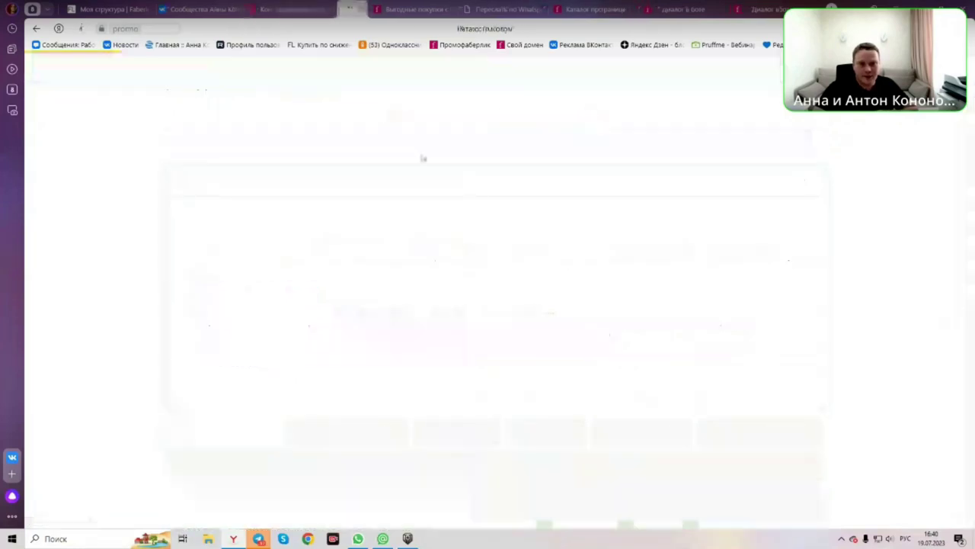
key(ctrl+Tab)
click(227, 29)
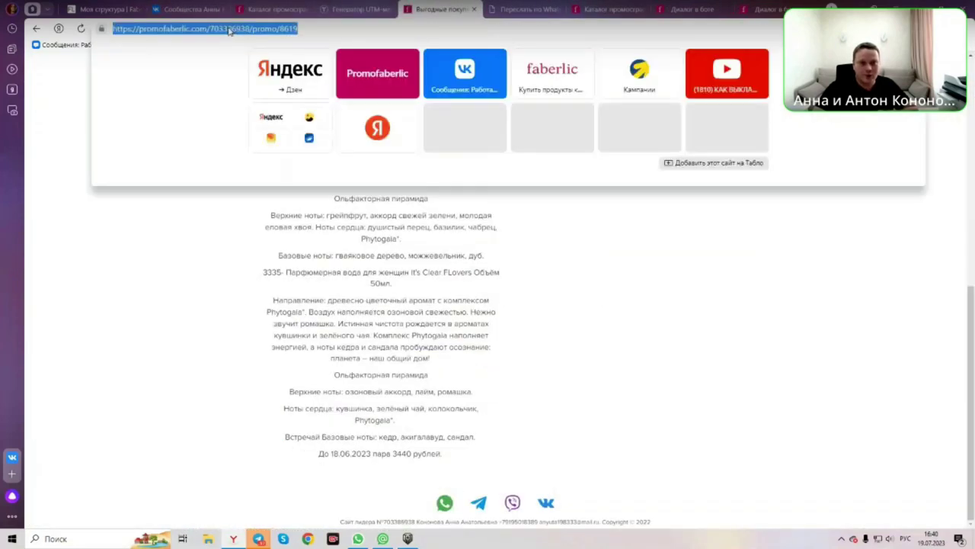
right_click(229, 29)
click(252, 77)
click(356, 11)
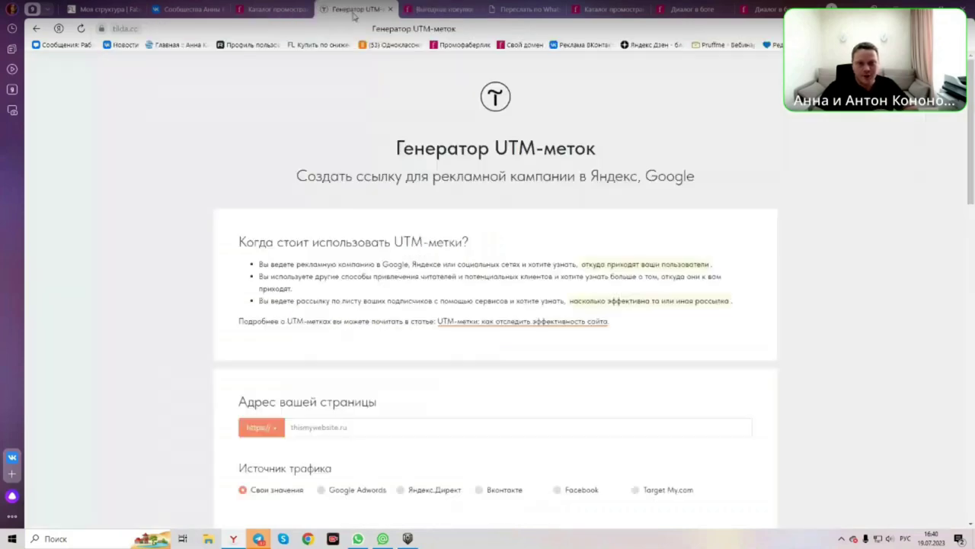
scroll(440, 246, down, 3)
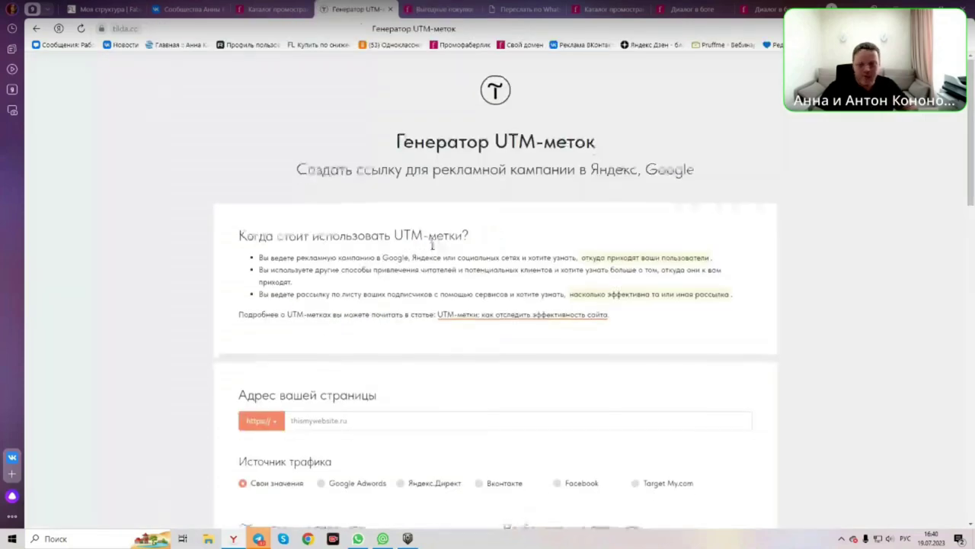
click(335, 324)
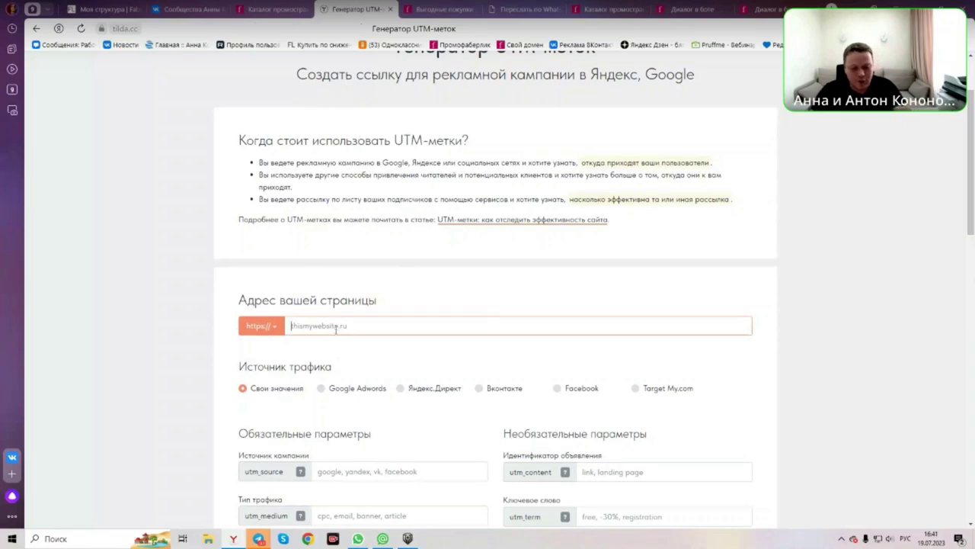
text(https://promofaberlic.com/703386938/promo/8619)
click(556, 355)
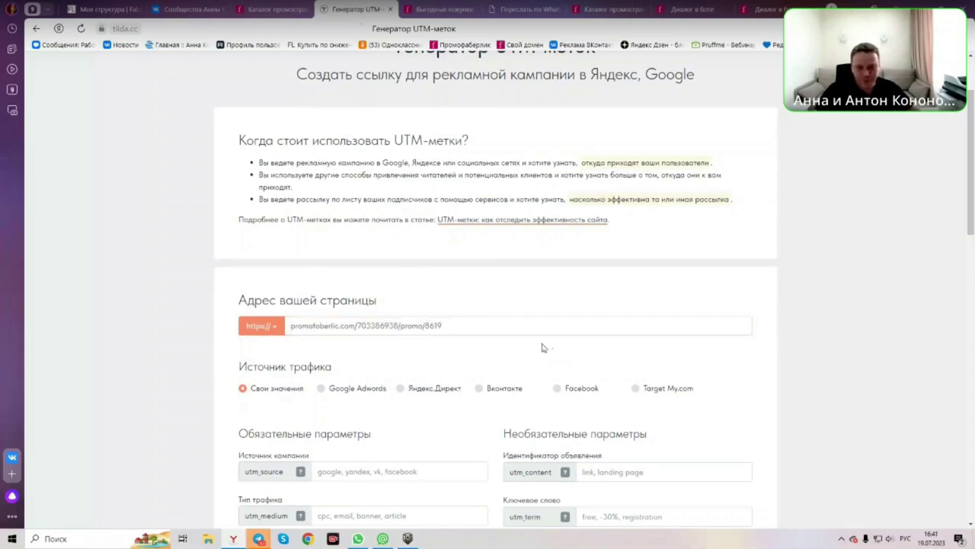
Step: Enter 'ok' as the utm_term value and return to the promo catalog
scroll(621, 386, down, 2)
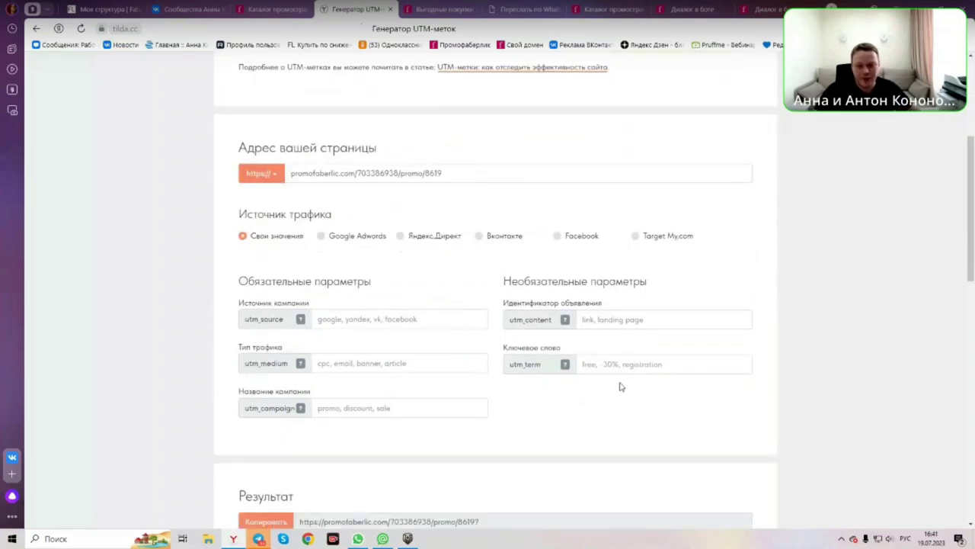
click(608, 367)
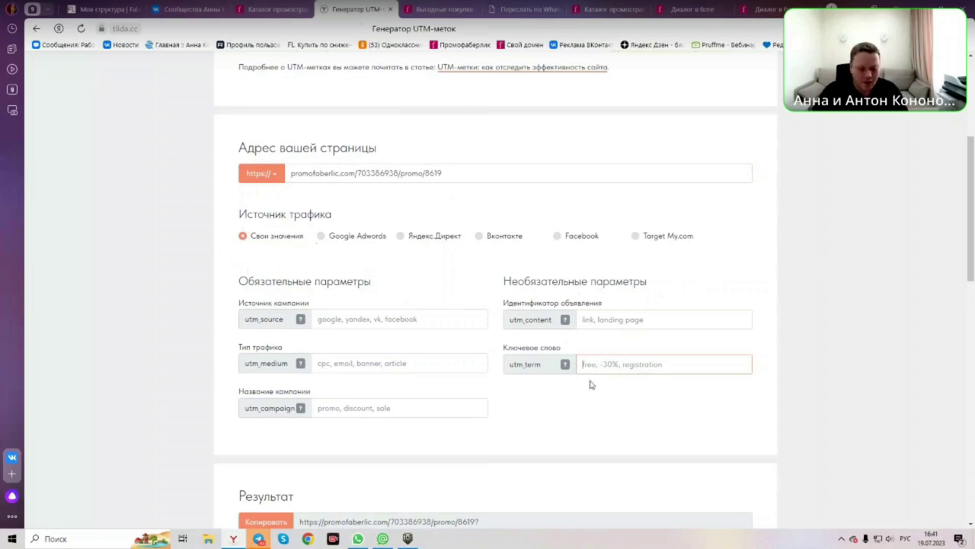
key(alt+shift)
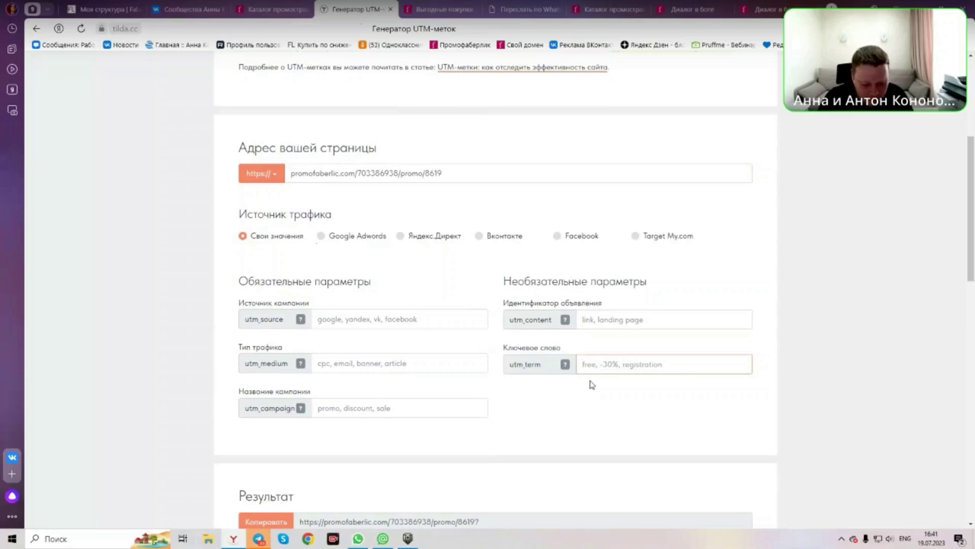
text(j)
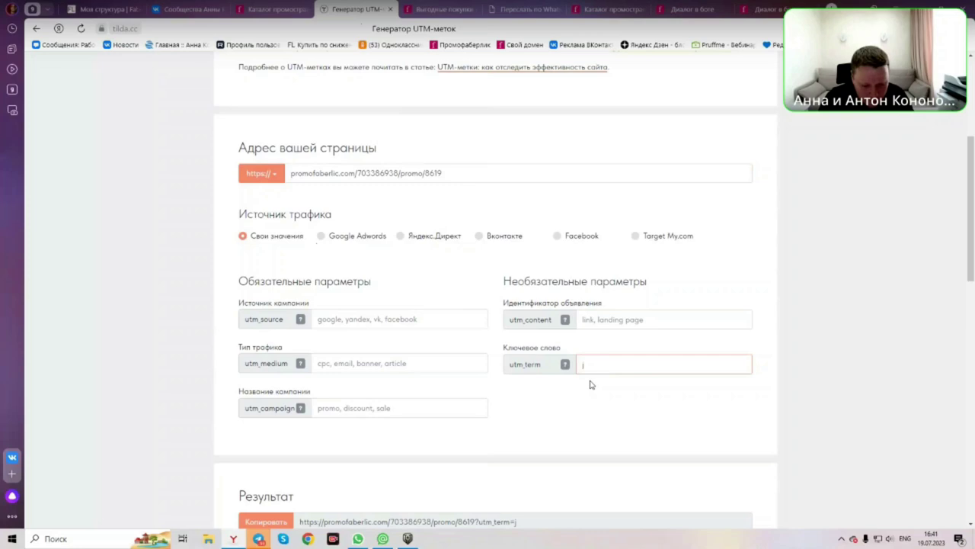
key(BackSpace)
text(ok)
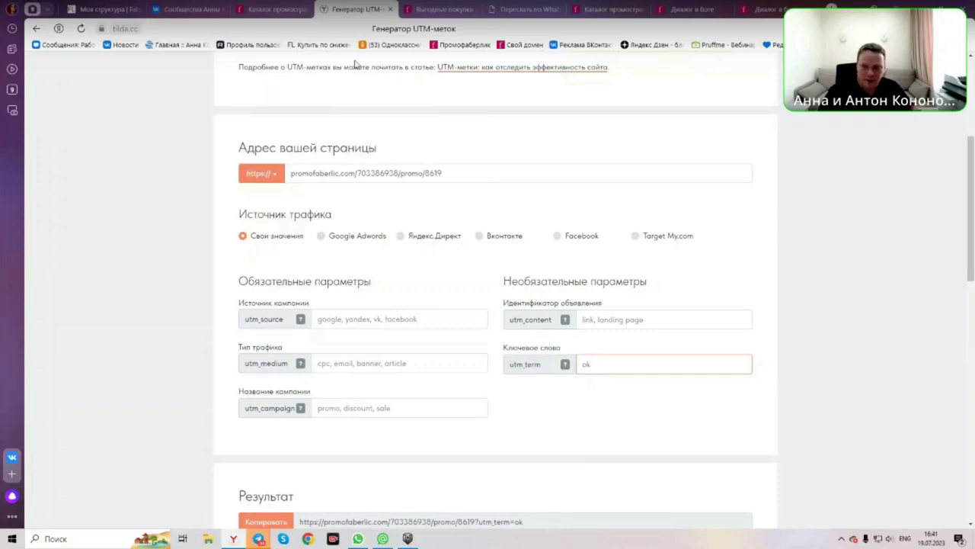
click(271, 9)
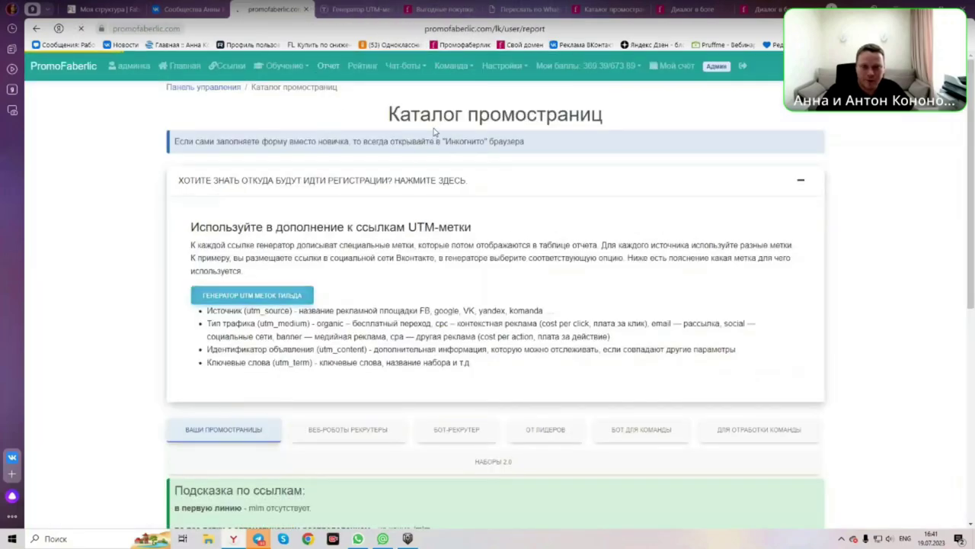
Step: Bring the Utm Content and Utm Term report columns into view and check the Utm Term filter
drag(810, 325, 228, 323)
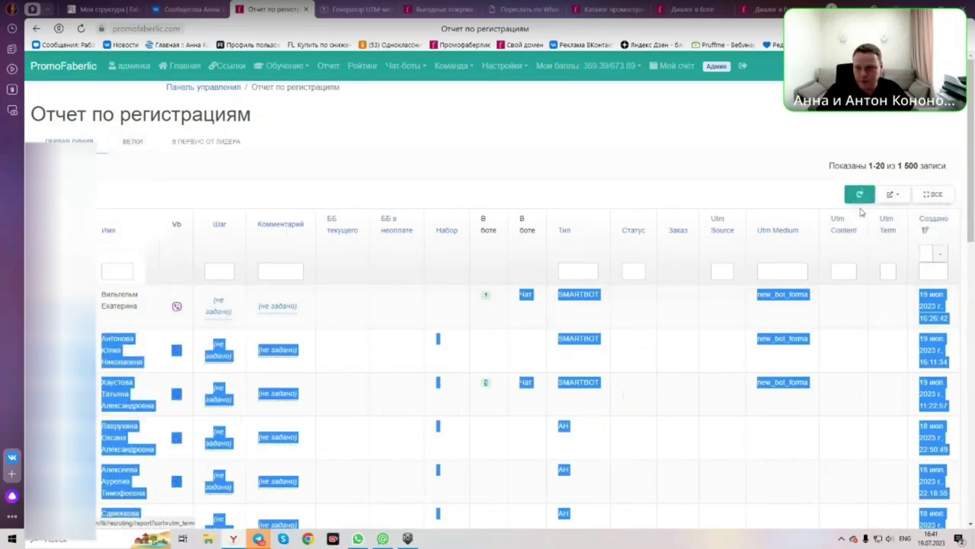
drag(829, 230, 900, 241)
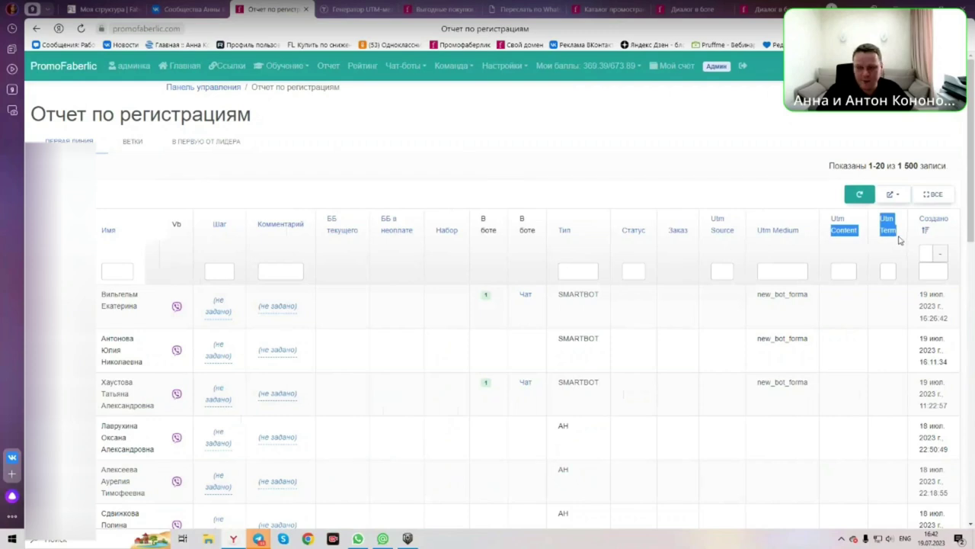
click(888, 271)
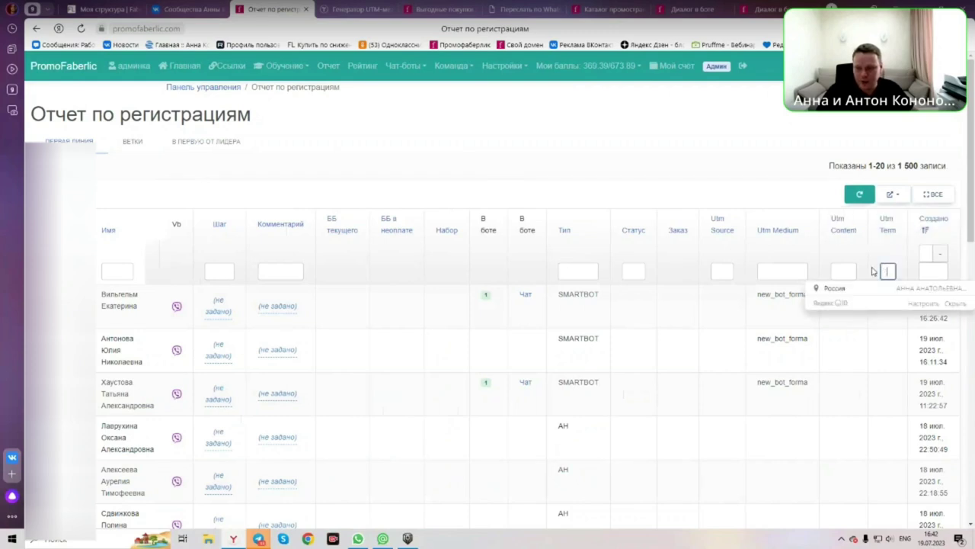
click(884, 351)
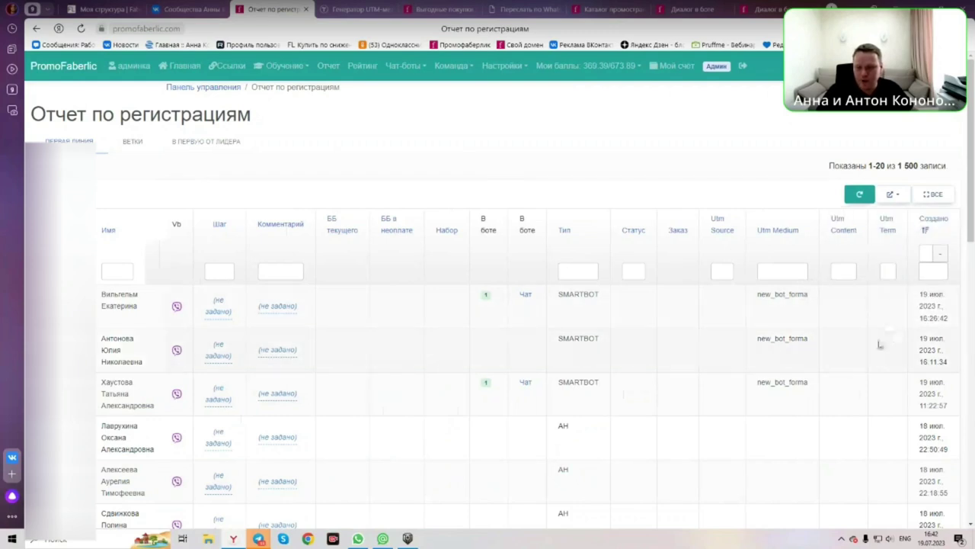
click(367, 13)
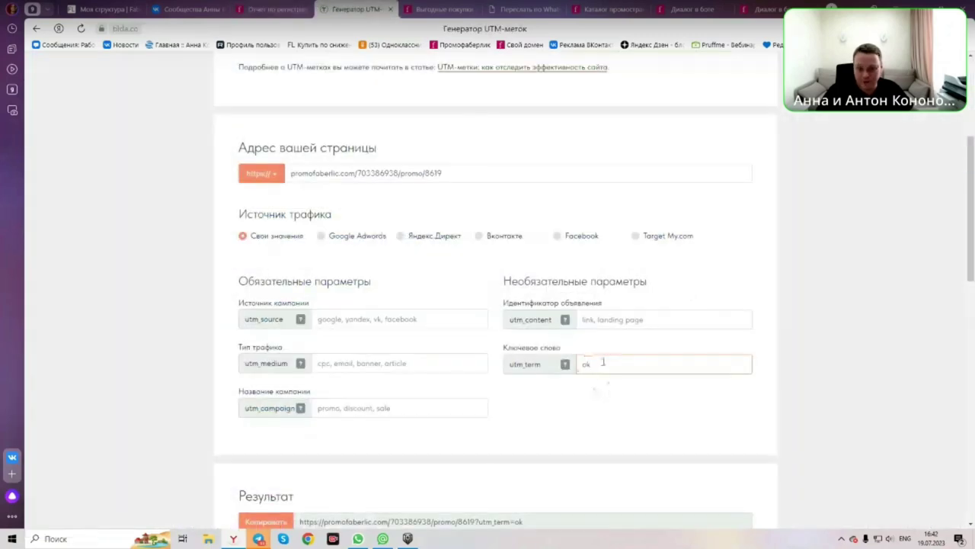
Step: Turn on 'Транслитерация параметров' and copy the generated utm_term=ok link
scroll(472, 400, down, 2)
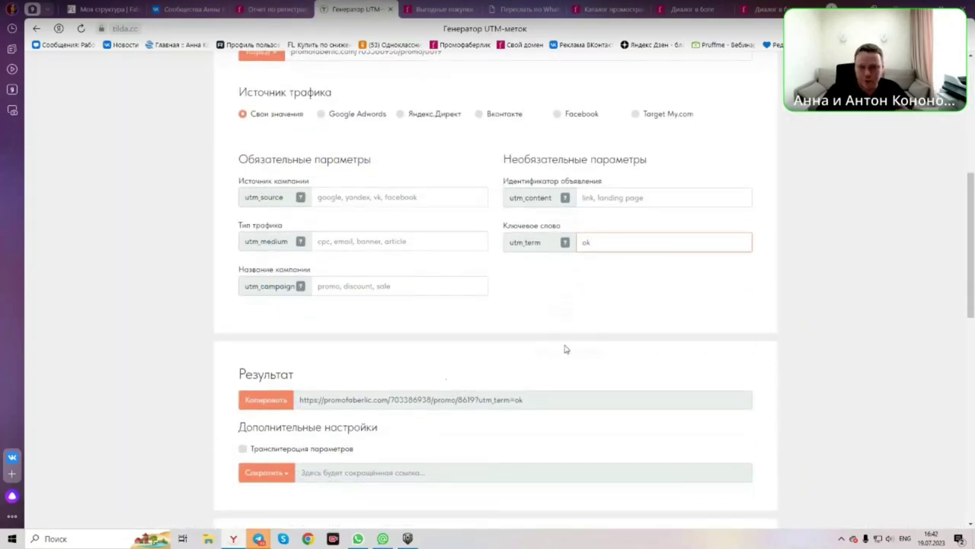
scroll(503, 279, down, 2)
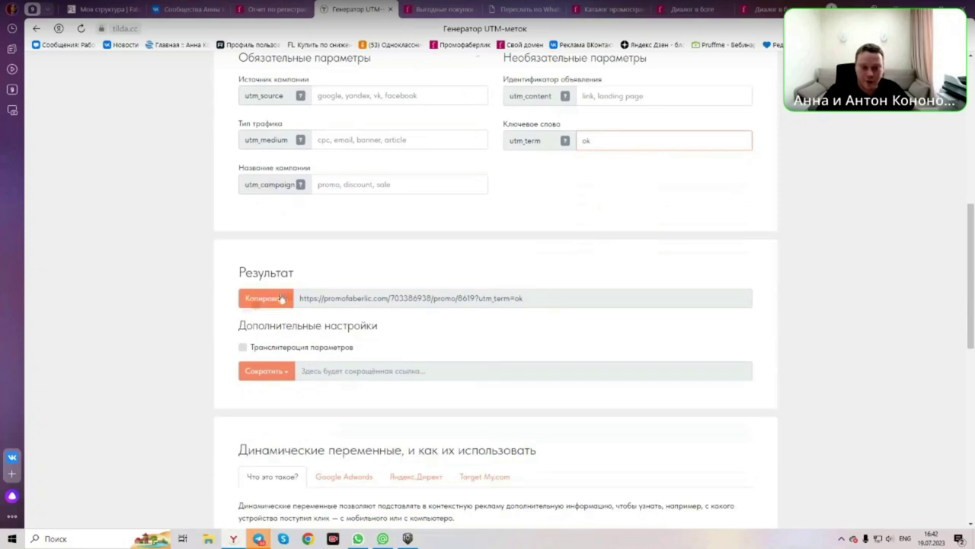
scroll(286, 296, down, 1)
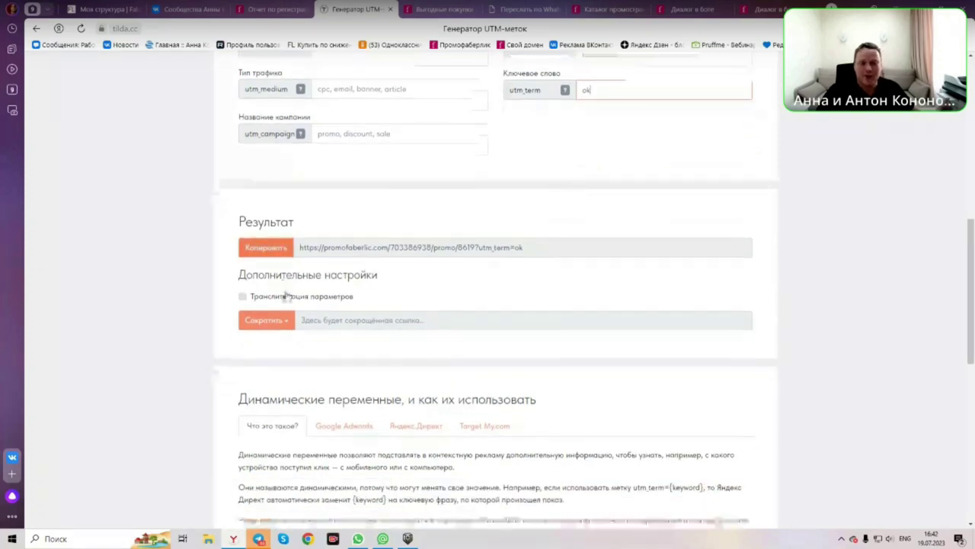
click(242, 296)
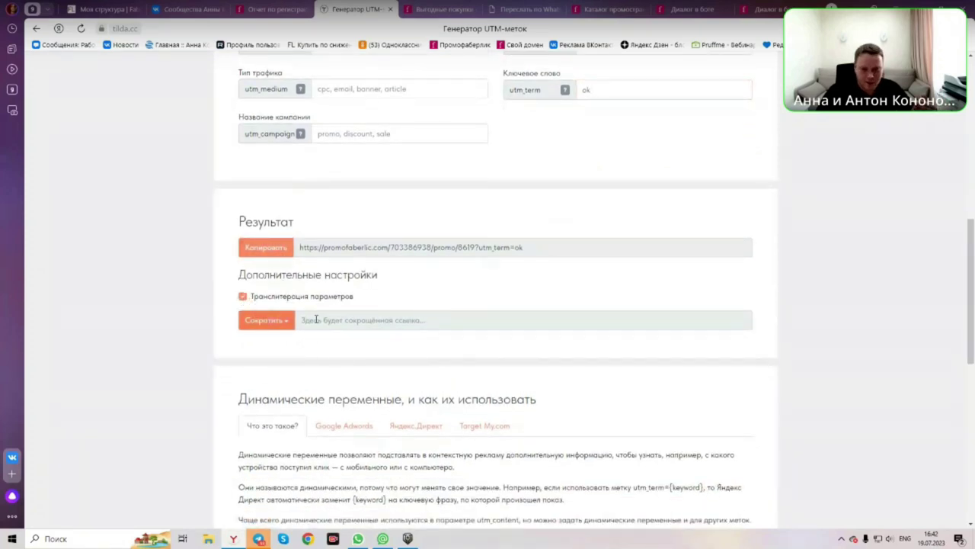
drag(541, 247, 293, 250)
click(242, 297)
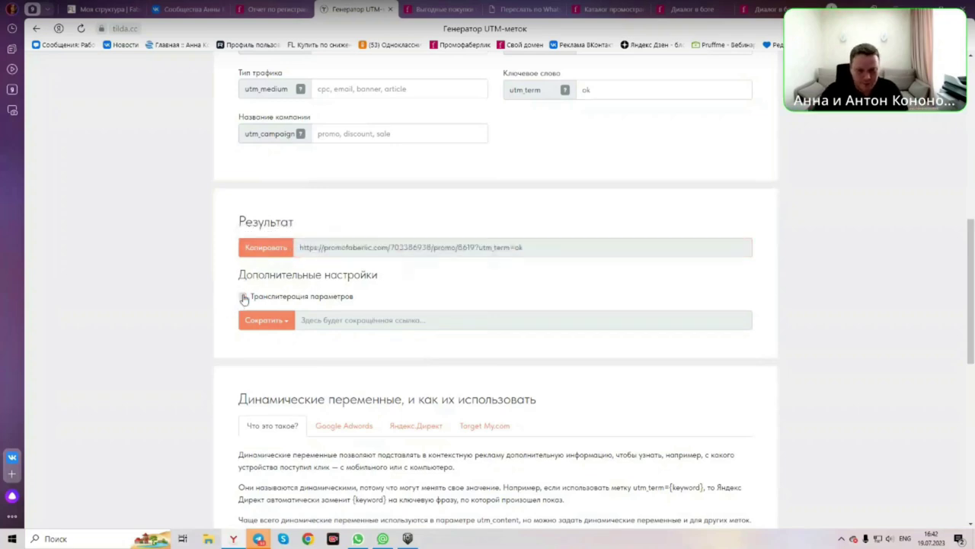
drag(513, 248, 243, 251)
click(379, 327)
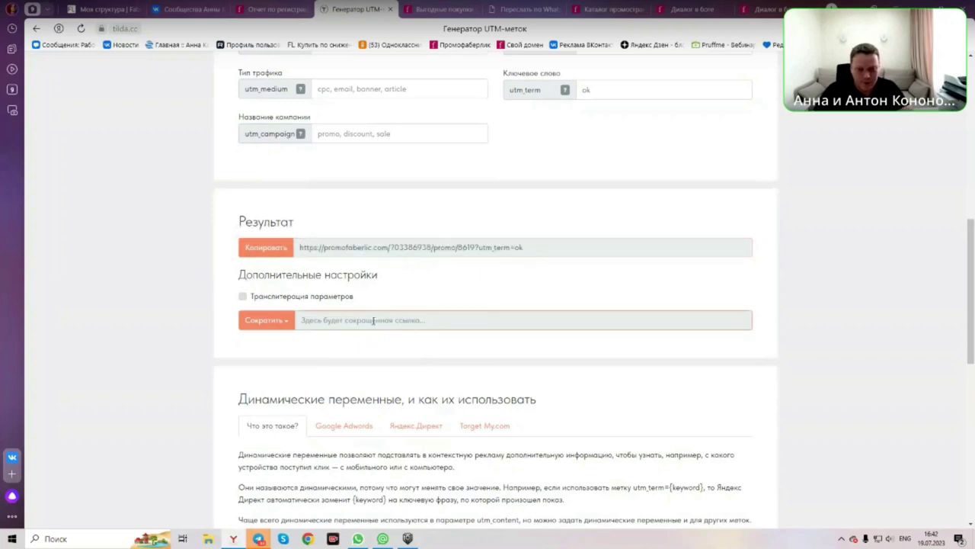
click(283, 324)
click(242, 296)
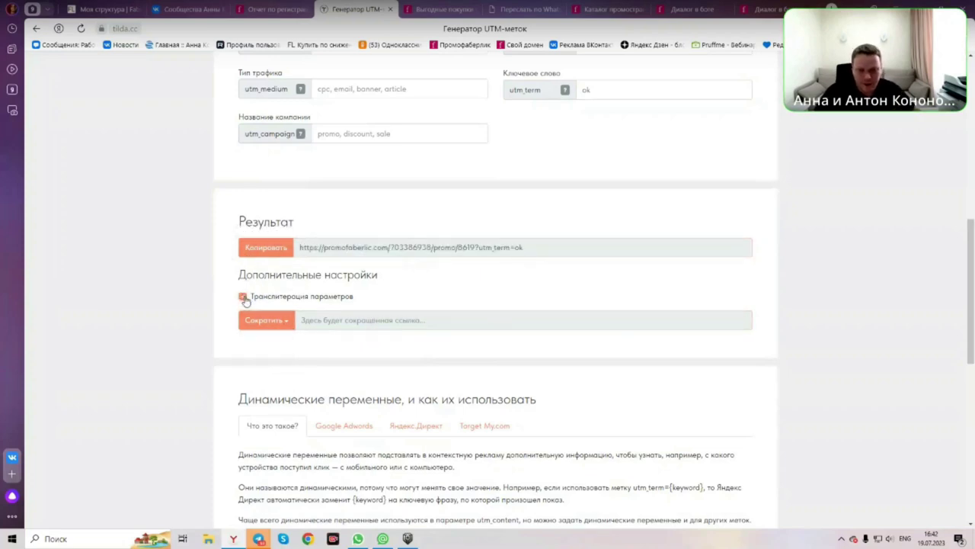
click(273, 250)
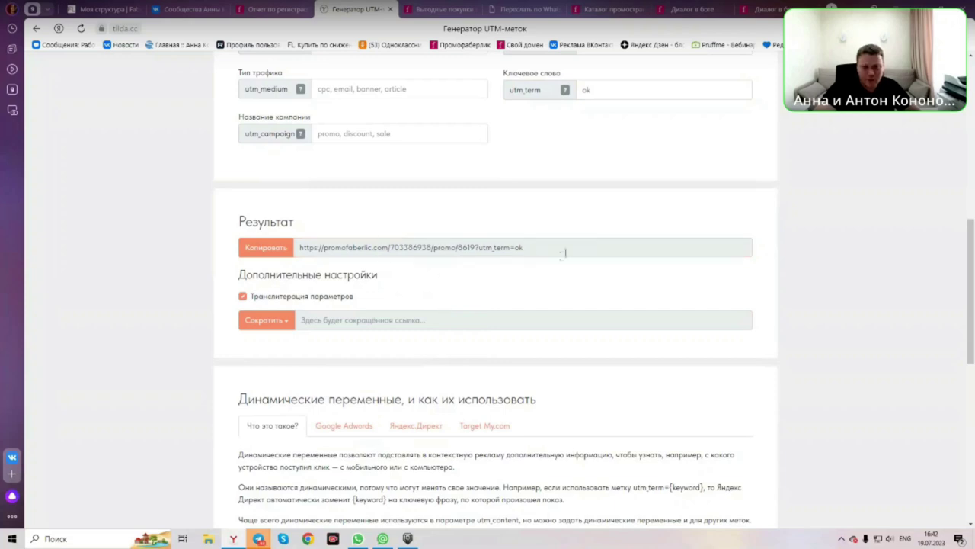
Step: Select the 'ok' utm_term value, then go back to the Отчет по регистрациям report
scroll(513, 237, up, 4)
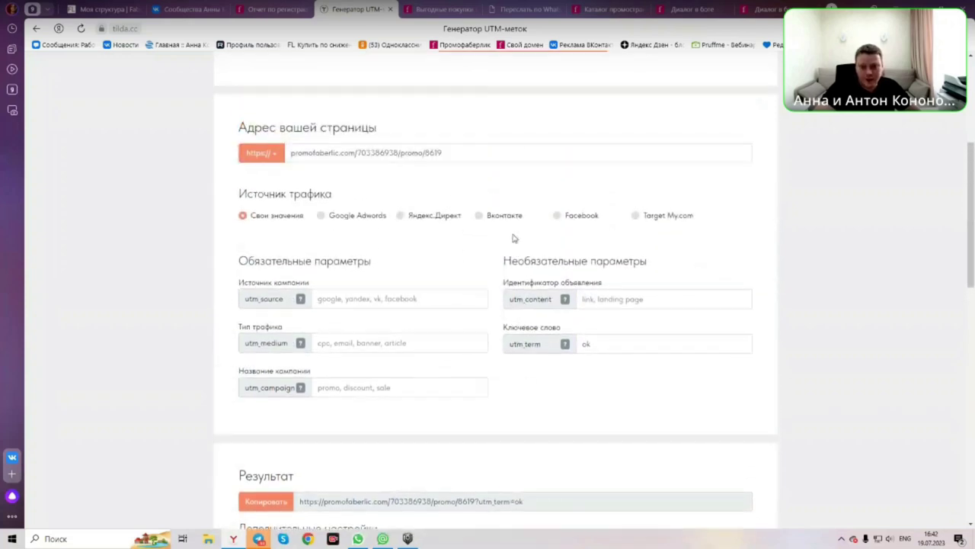
scroll(504, 232, up, 3)
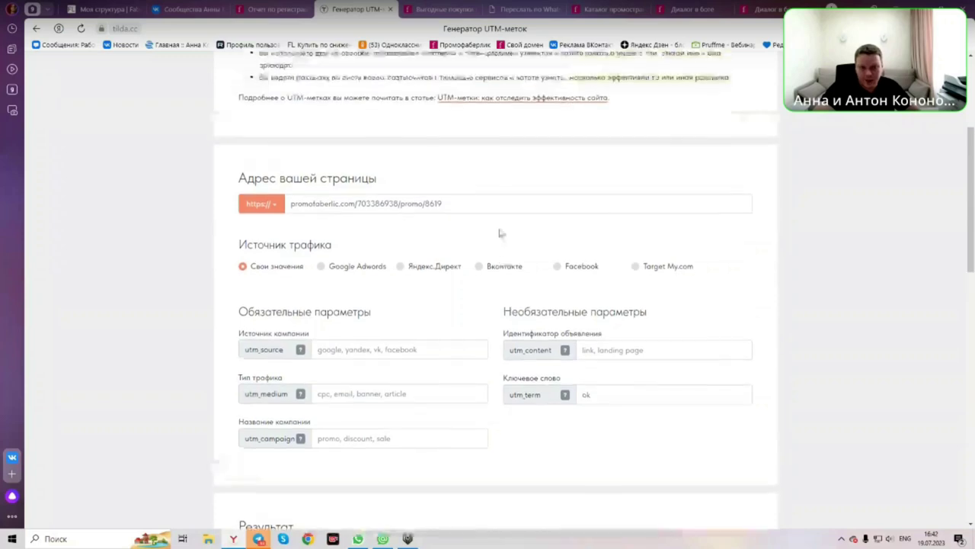
scroll(501, 231, up, 1)
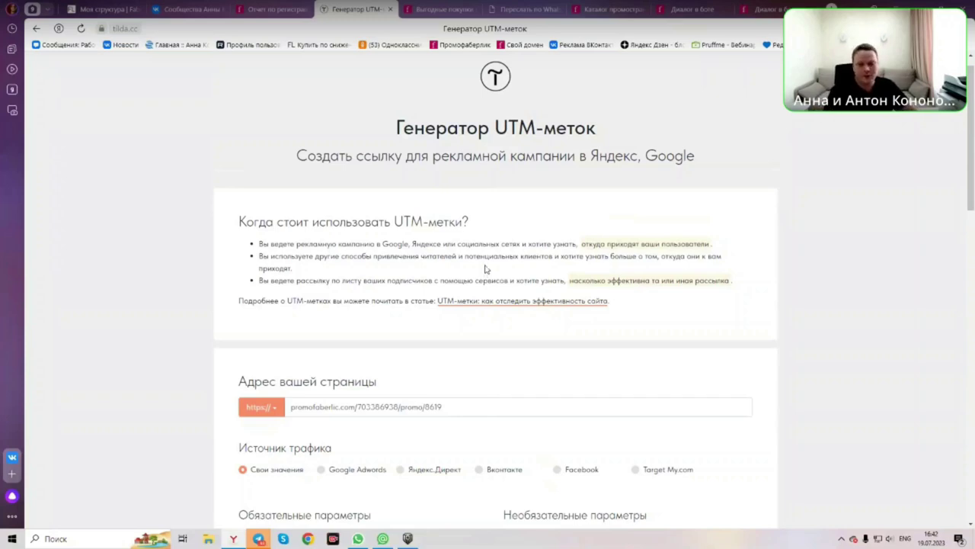
scroll(533, 435, down, 3)
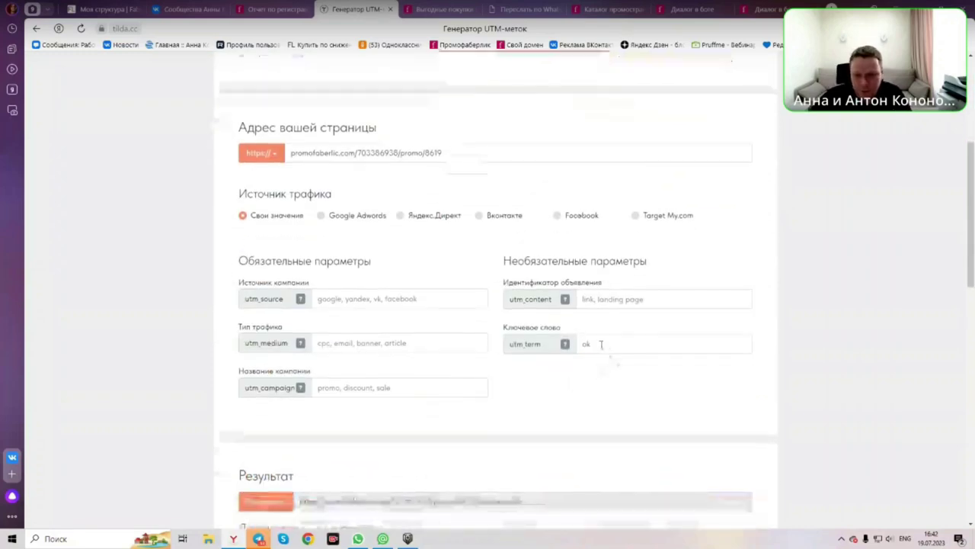
drag(602, 344, 575, 349)
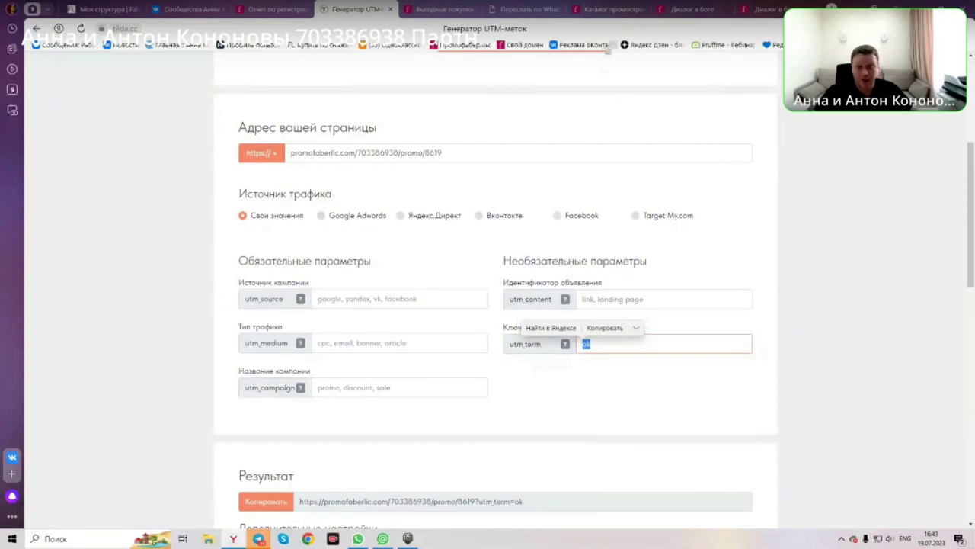
click(272, 9)
mouse_move(516, 71)
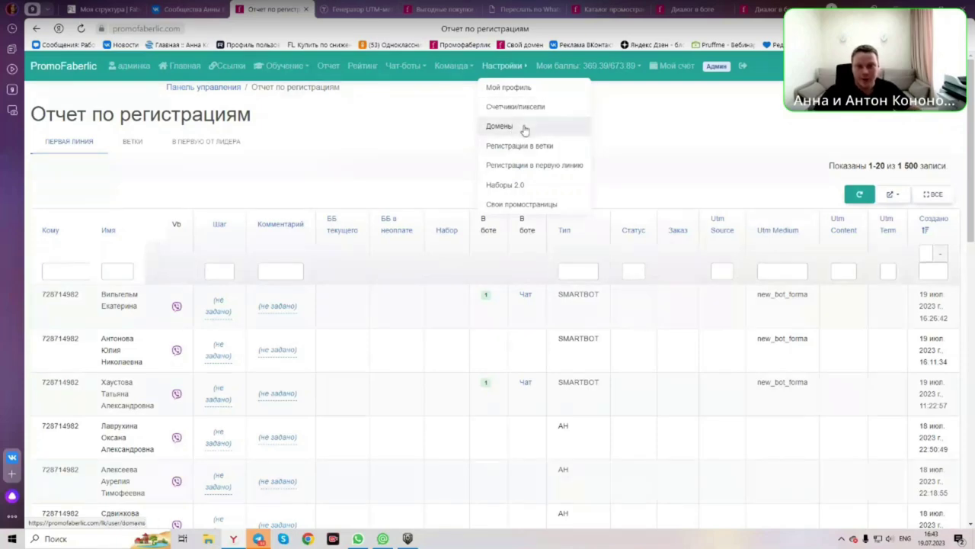
Step: Open Настройки > Домены, put the catalog tab beside it, and close the tabs to its right
click(526, 130)
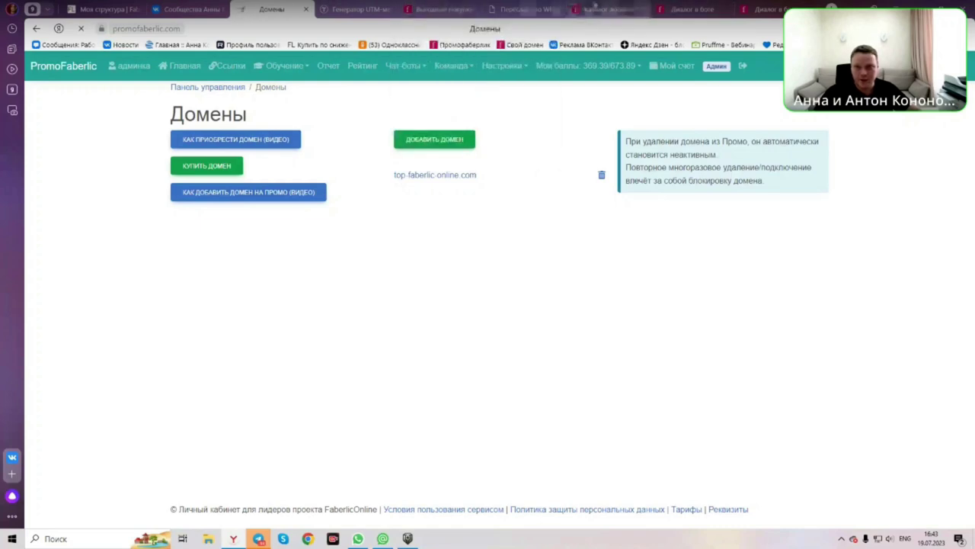
click(603, 9)
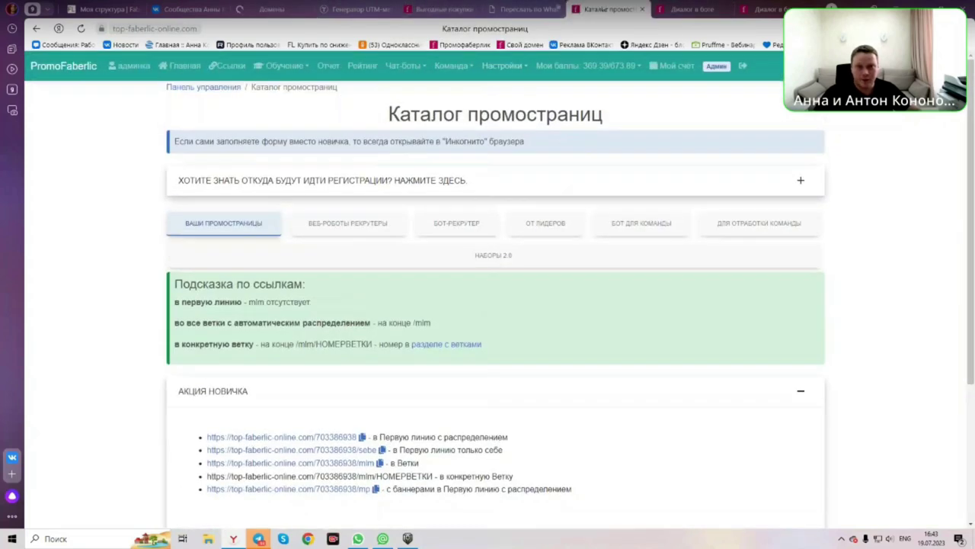
drag(602, 10, 350, 9)
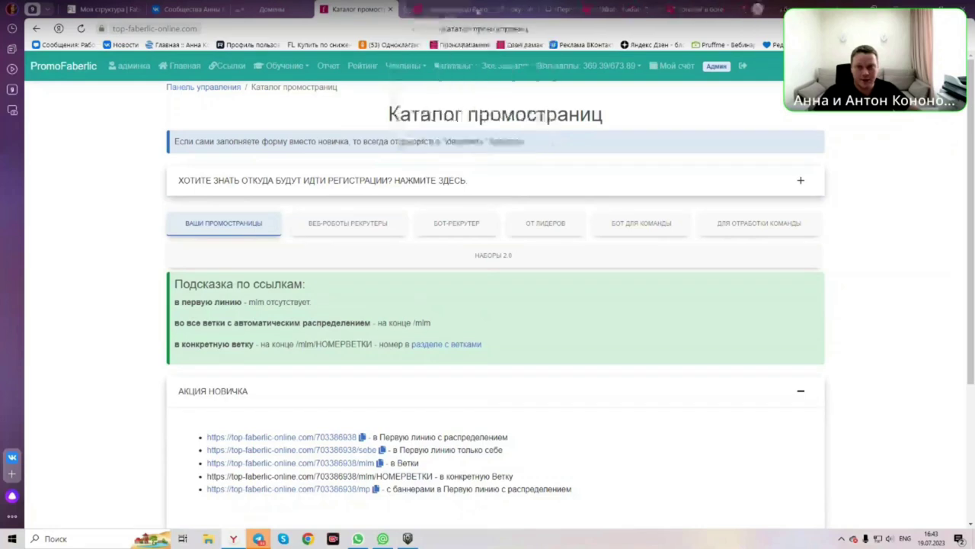
click(472, 9)
click(473, 10)
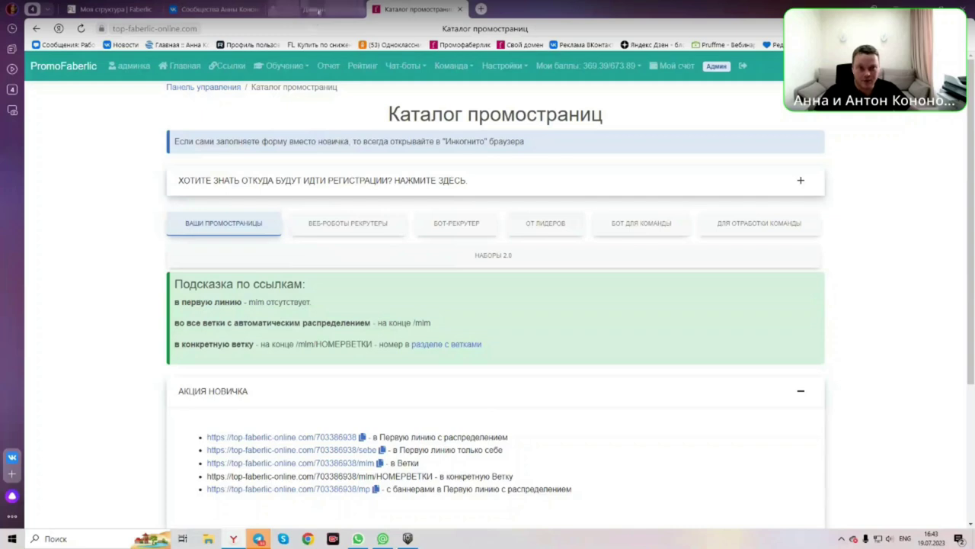
click(319, 10)
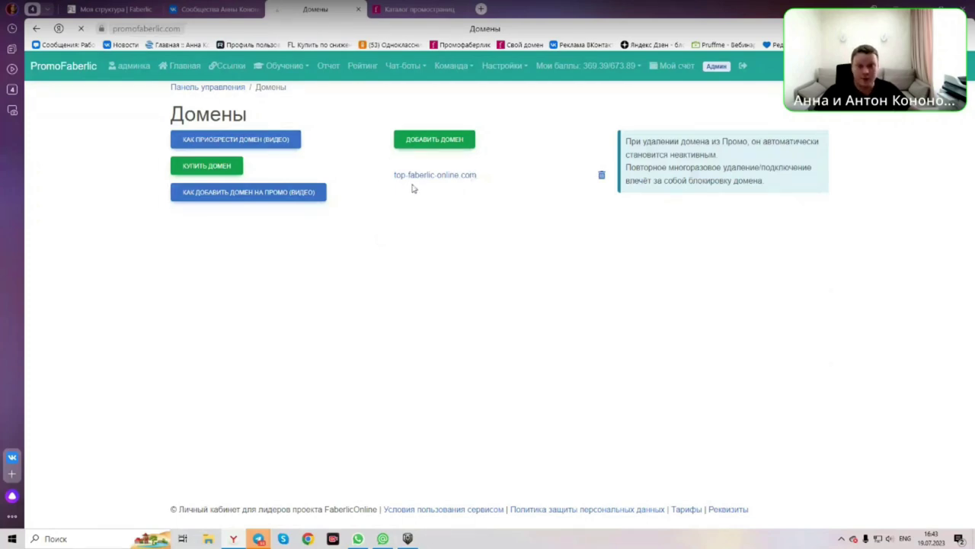
click(419, 9)
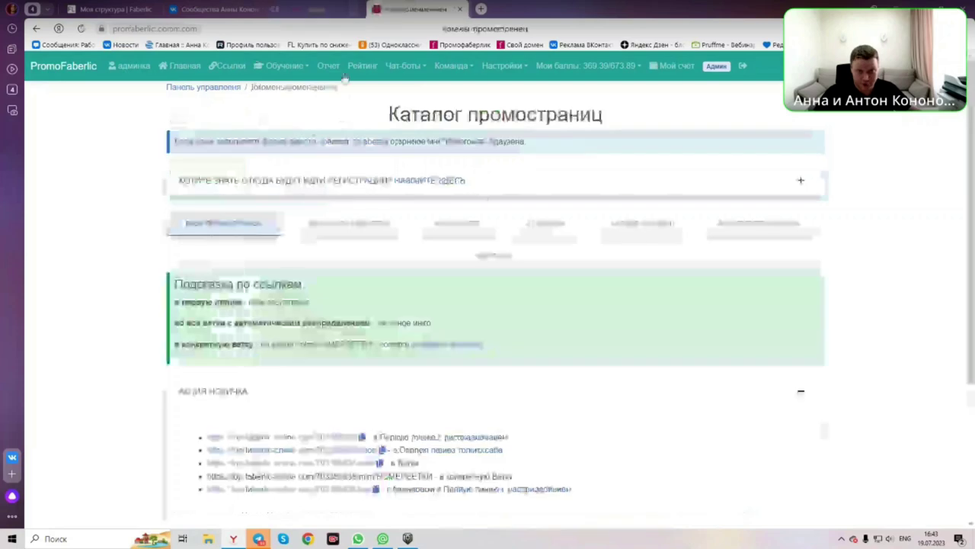
click(312, 7)
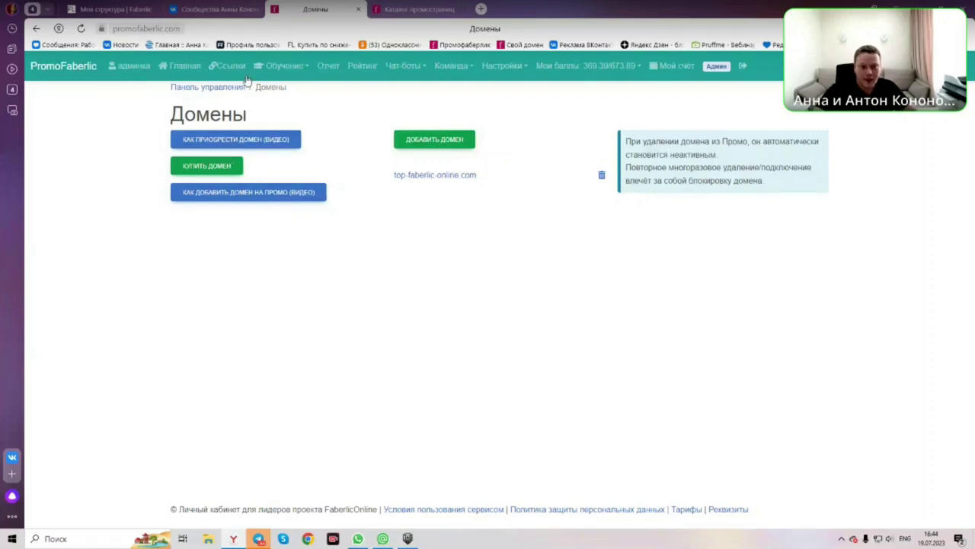
Step: Start loading Настройки > Регистрации в ветки, then go back to the catalog tab
click(509, 66)
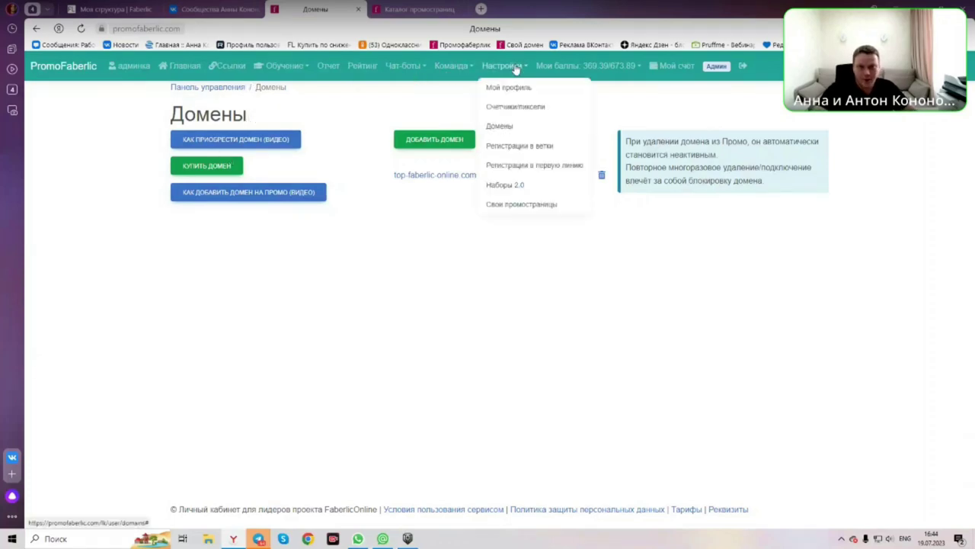
click(520, 147)
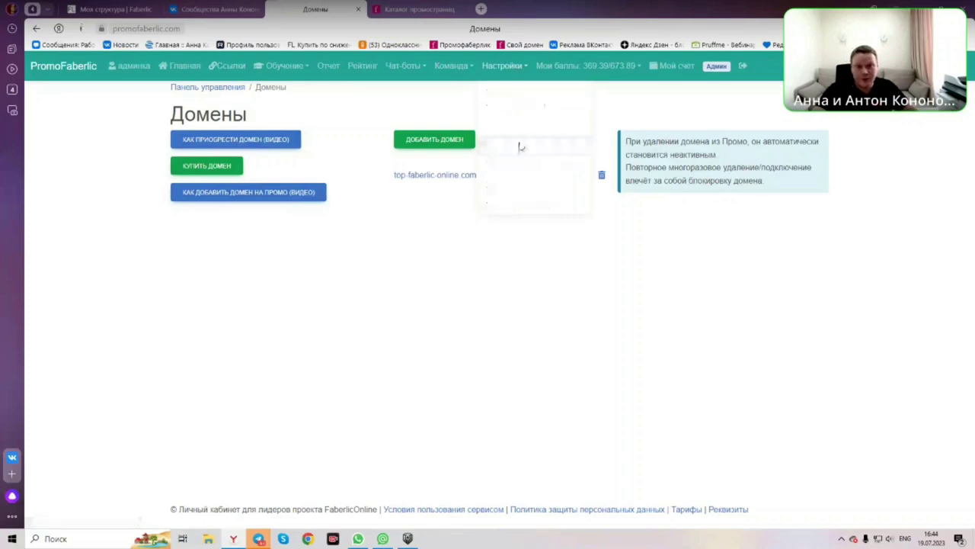
click(419, 9)
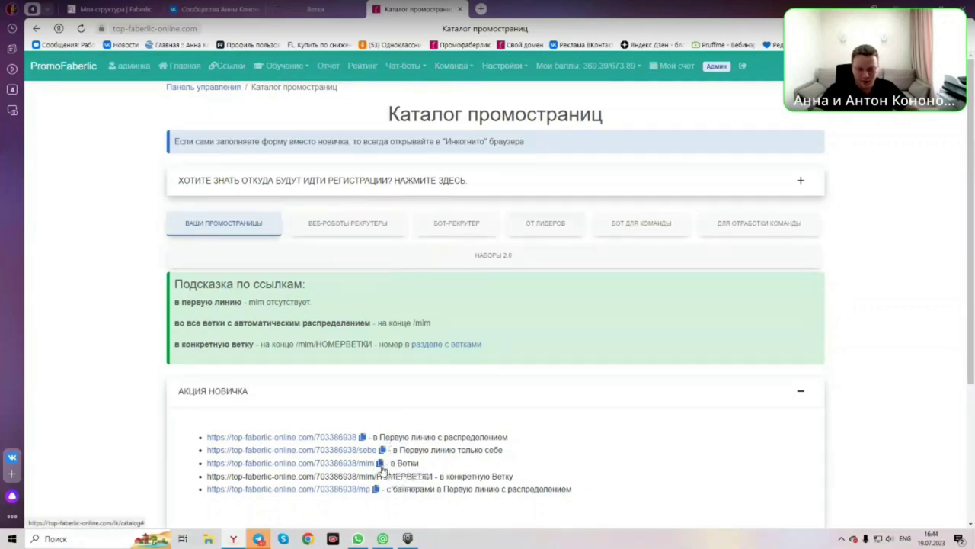
Step: Expand branch 33490 on the Ветки page and scroll through its countries, leaders and links
click(313, 9)
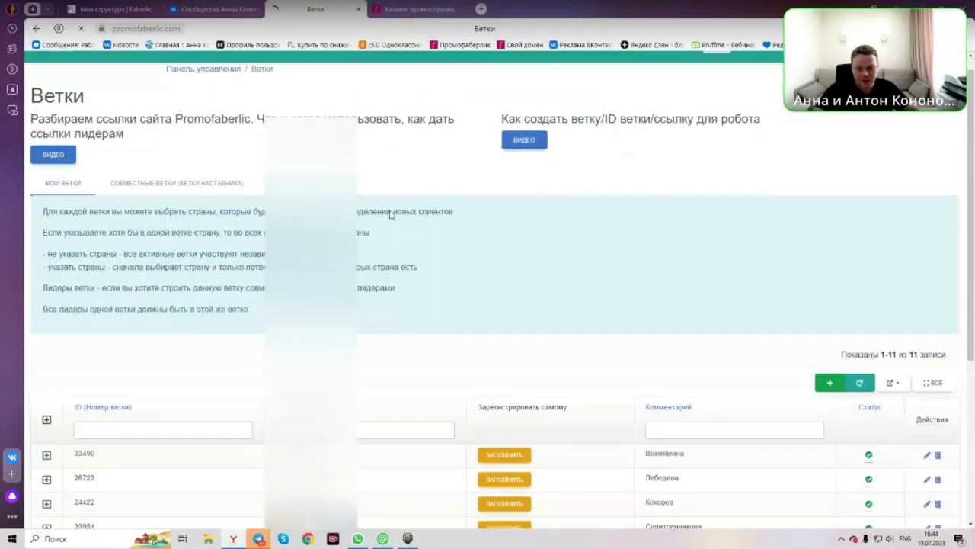
scroll(387, 206, down, 3)
scroll(388, 216, up, 1)
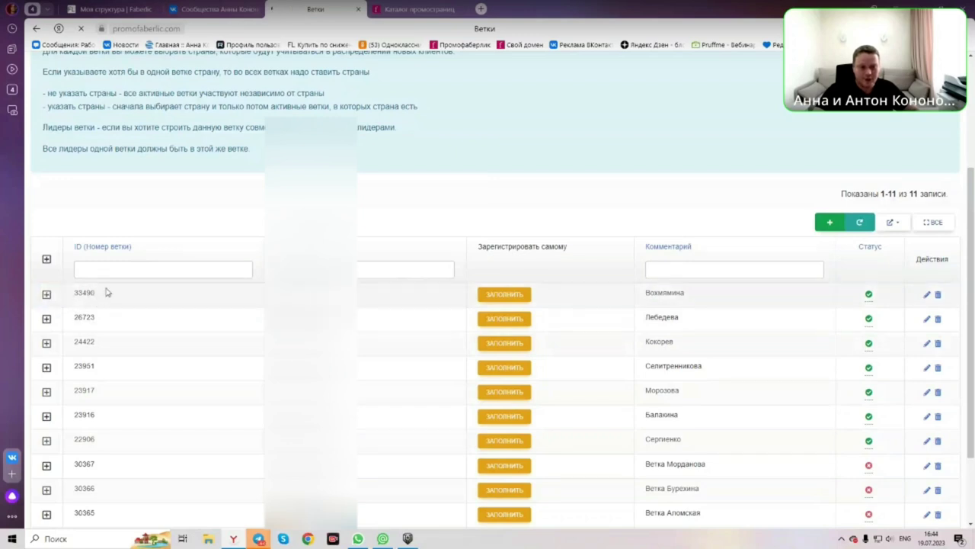
click(46, 294)
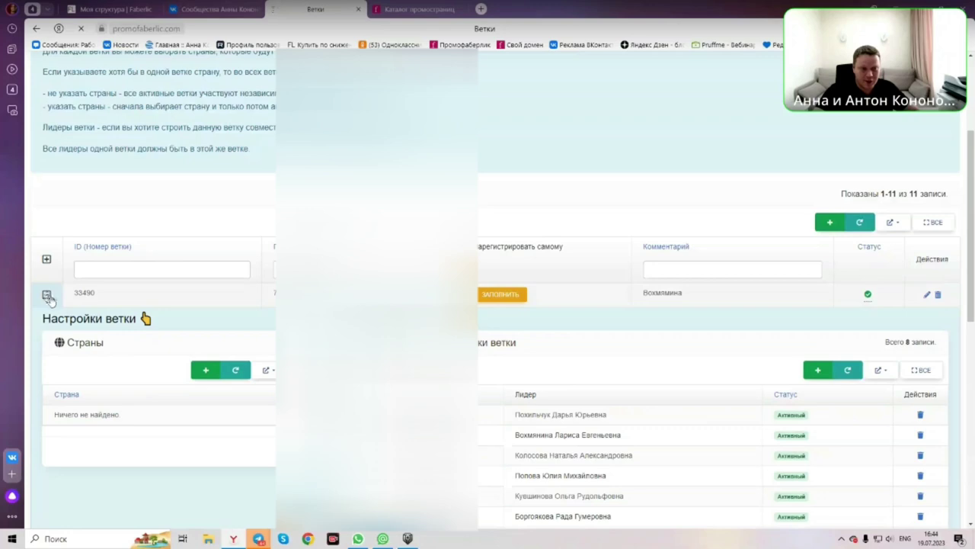
scroll(52, 309, down, 3)
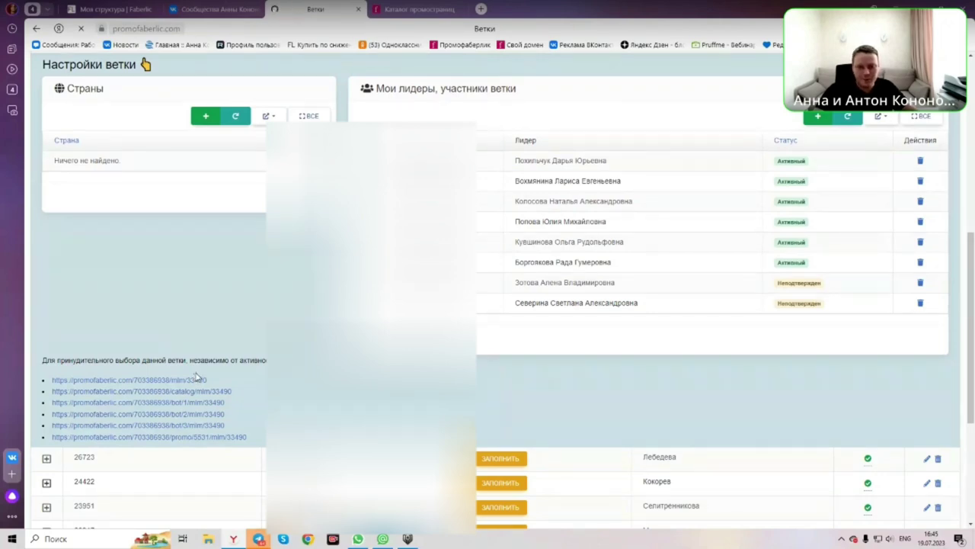
scroll(197, 377, up, 3)
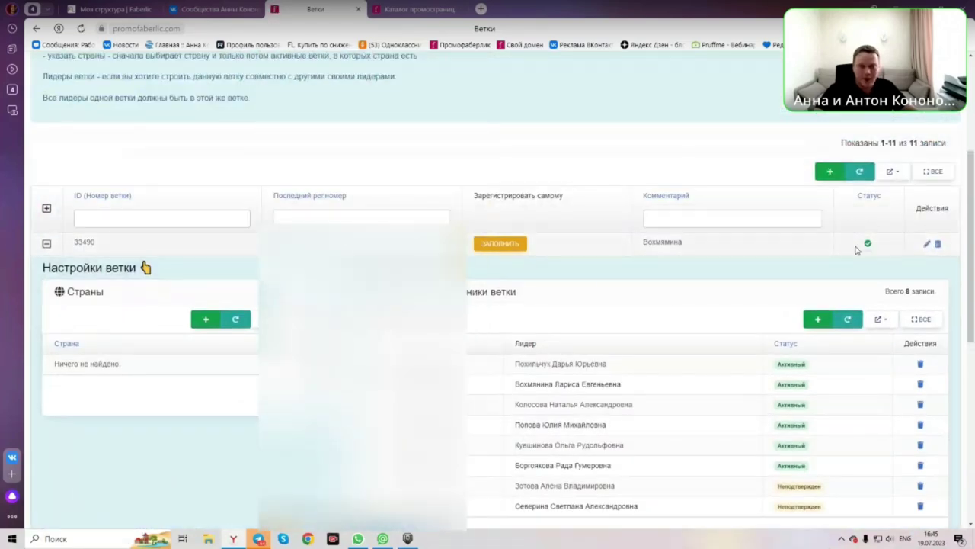
scroll(592, 170, up, 3)
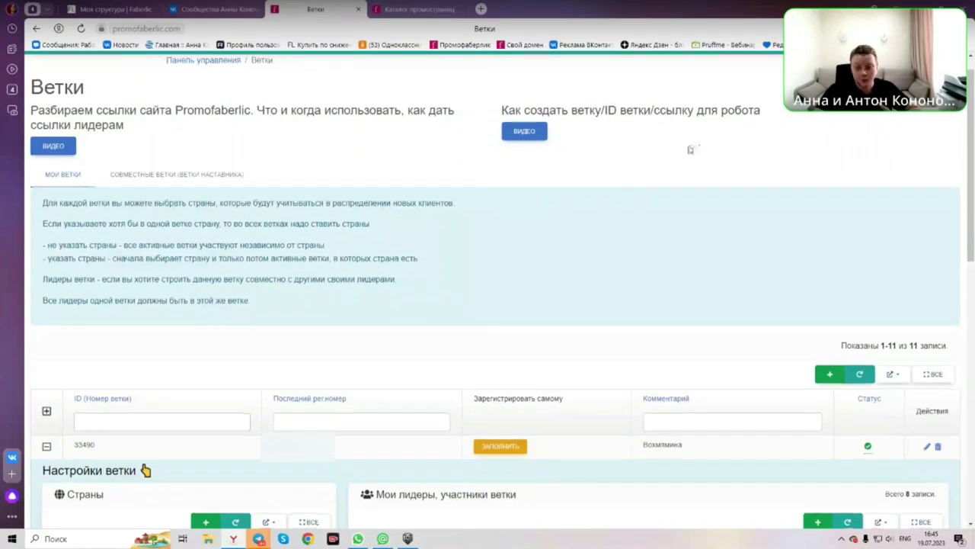
scroll(689, 149, down, 2)
scroll(685, 156, up, 2)
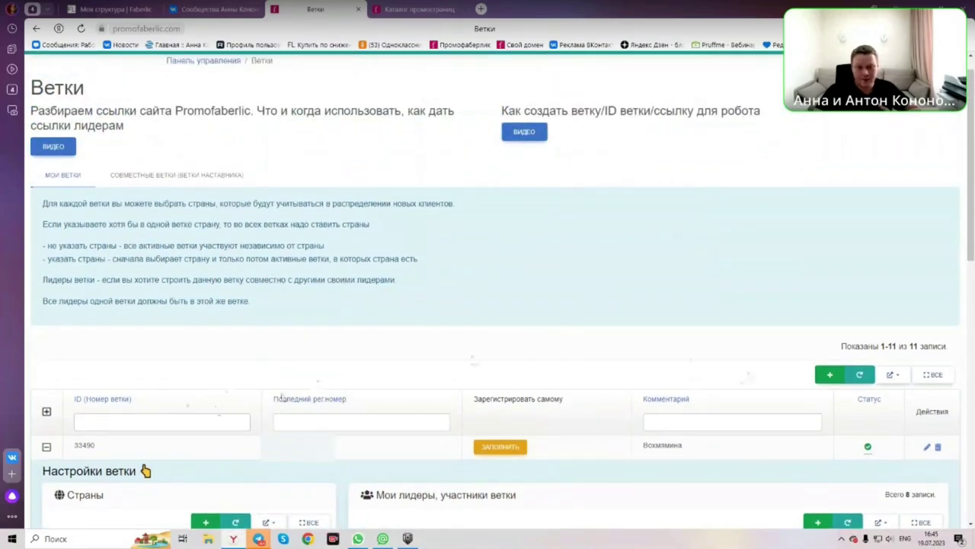
Step: Collapse the expanded branch rows and start a new branch
click(46, 412)
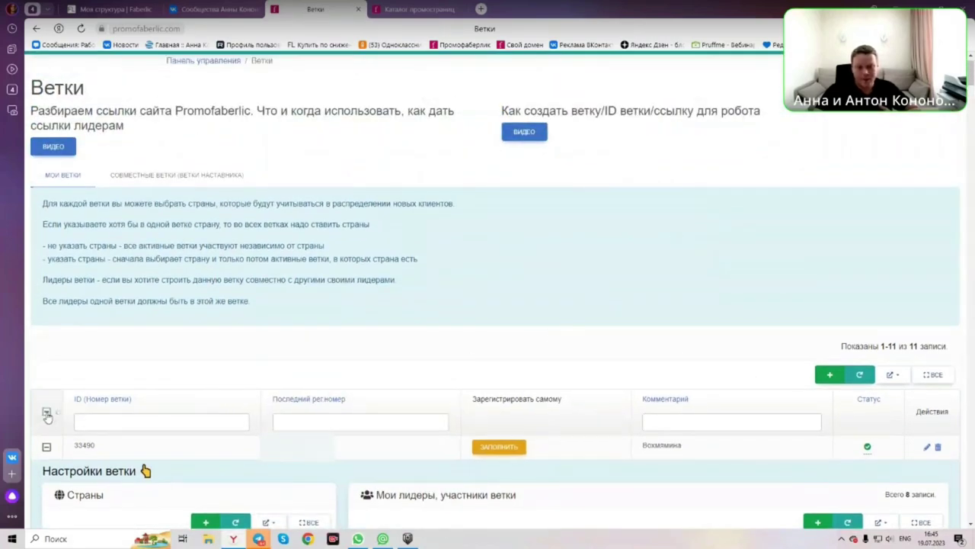
click(46, 412)
click(829, 376)
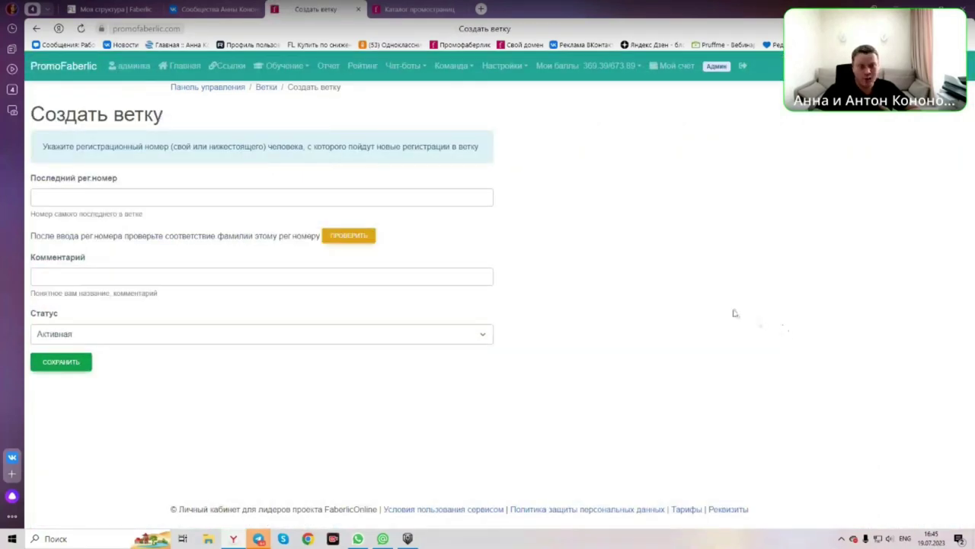
Step: Enter the last registration number and verify its owner with ПРОВЕРИТЬ
click(78, 191)
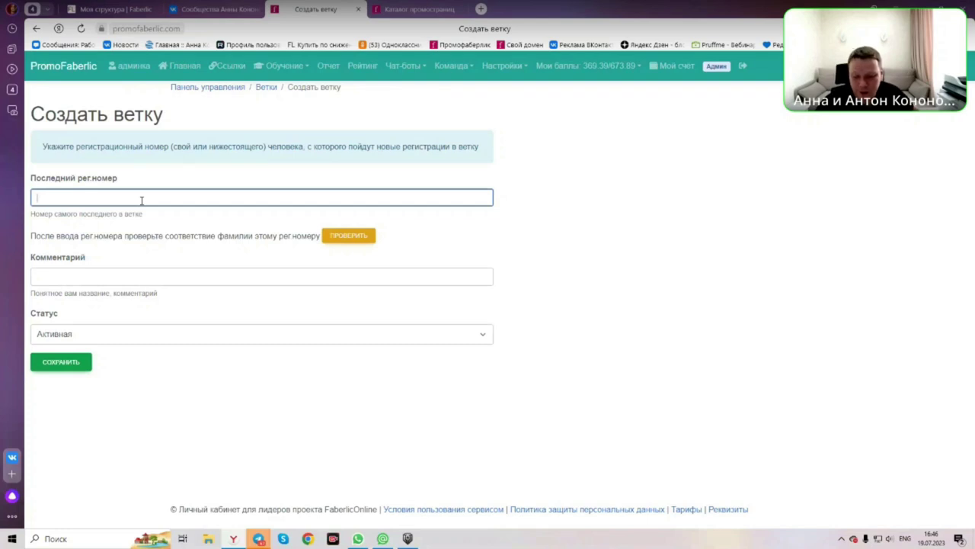
text(7033)
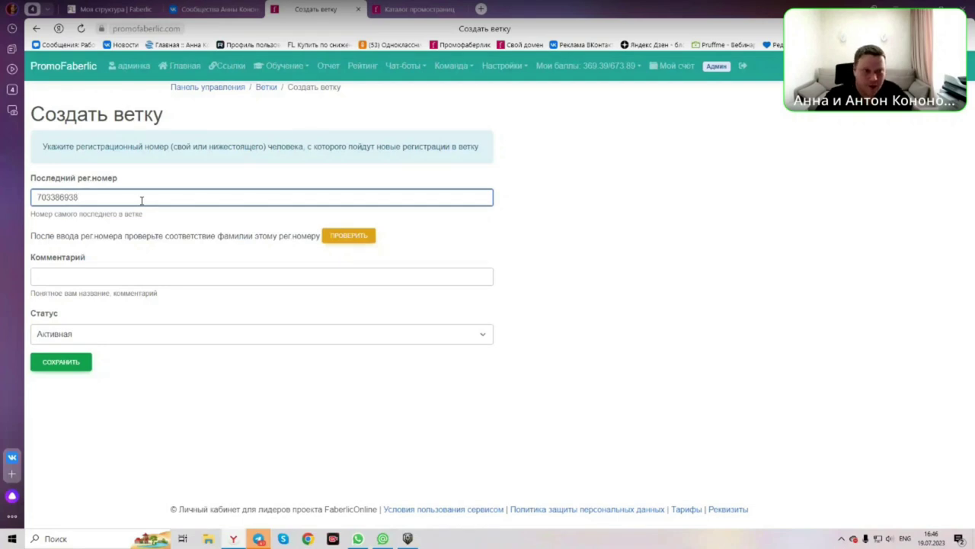
text(86938)
click(348, 235)
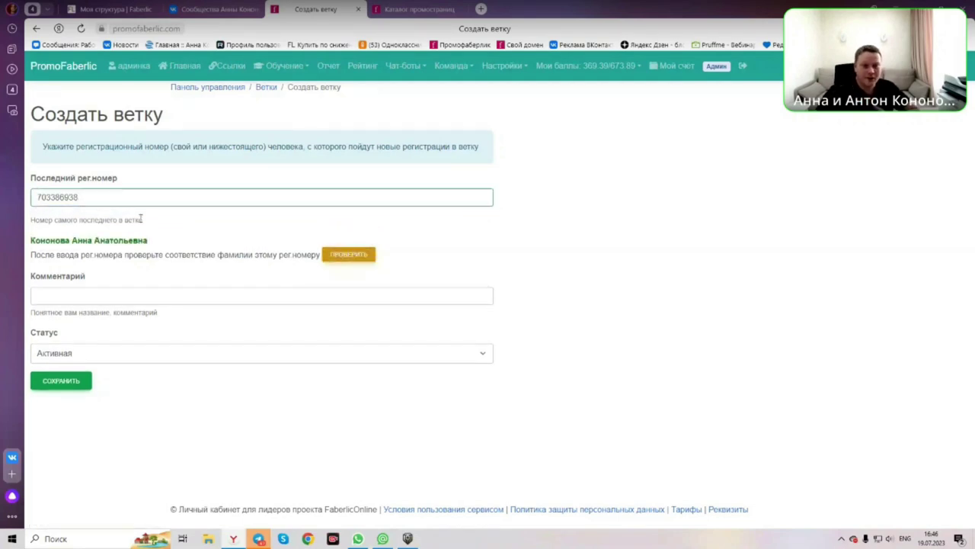
drag(157, 244, 26, 242)
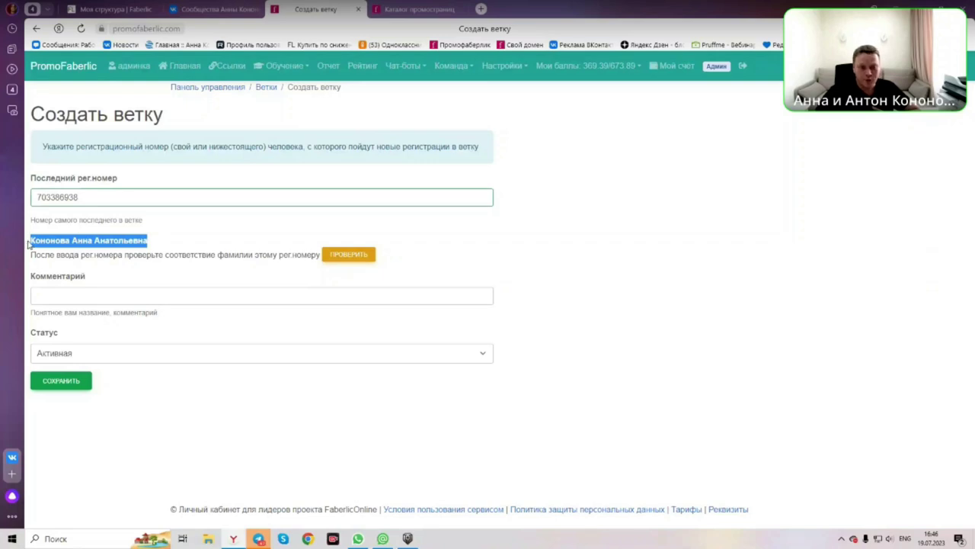
click(74, 296)
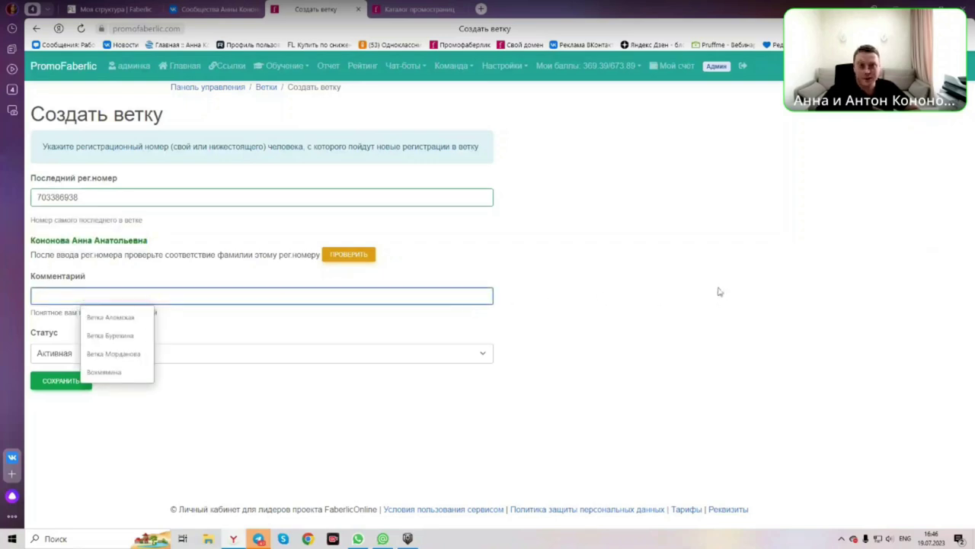
click(259, 539)
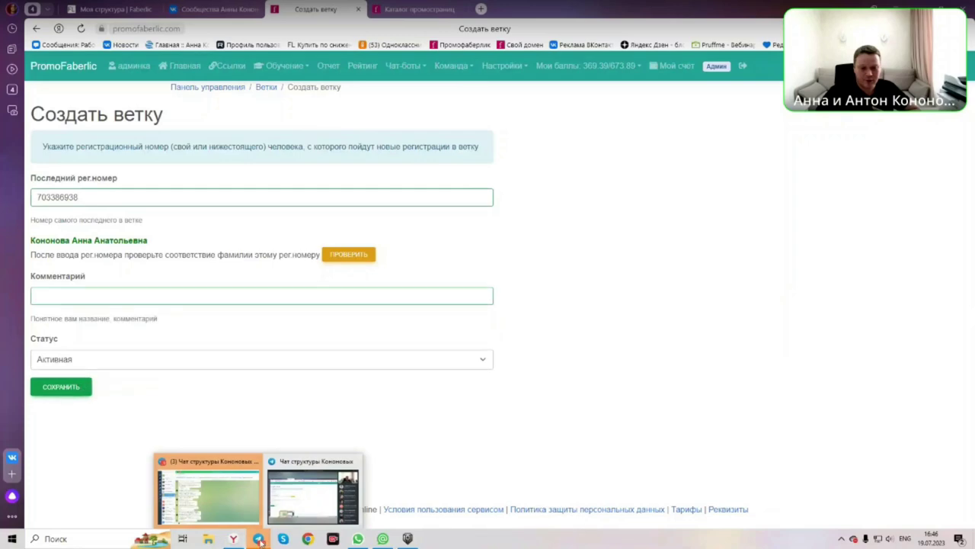
Step: Review the promofaberlic bot's branch notifications in Telegram's боты folder
click(225, 509)
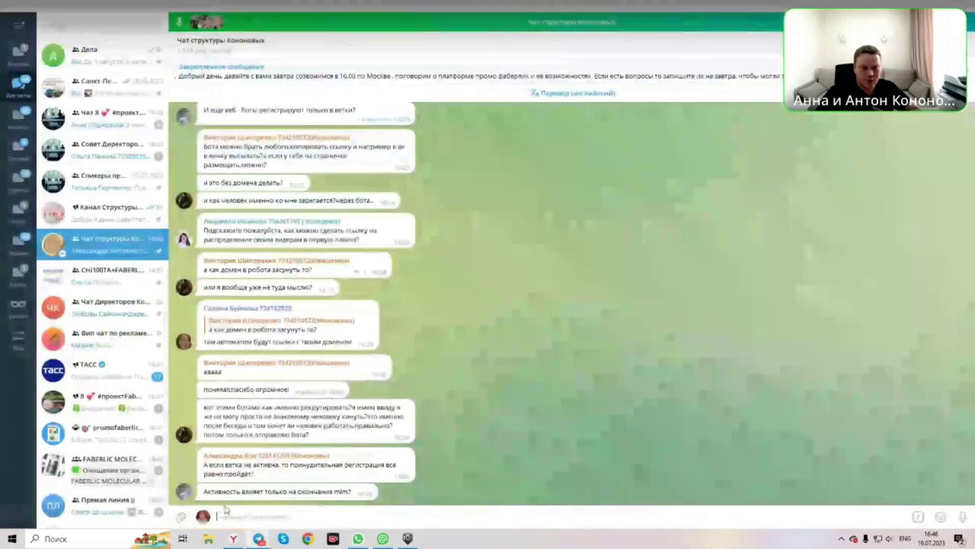
click(19, 213)
click(122, 160)
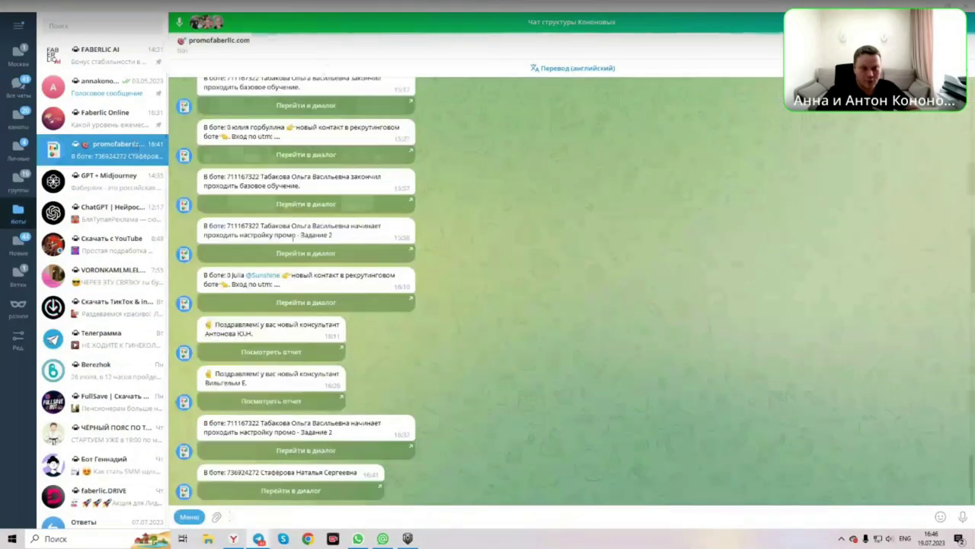
scroll(362, 269, up, 3)
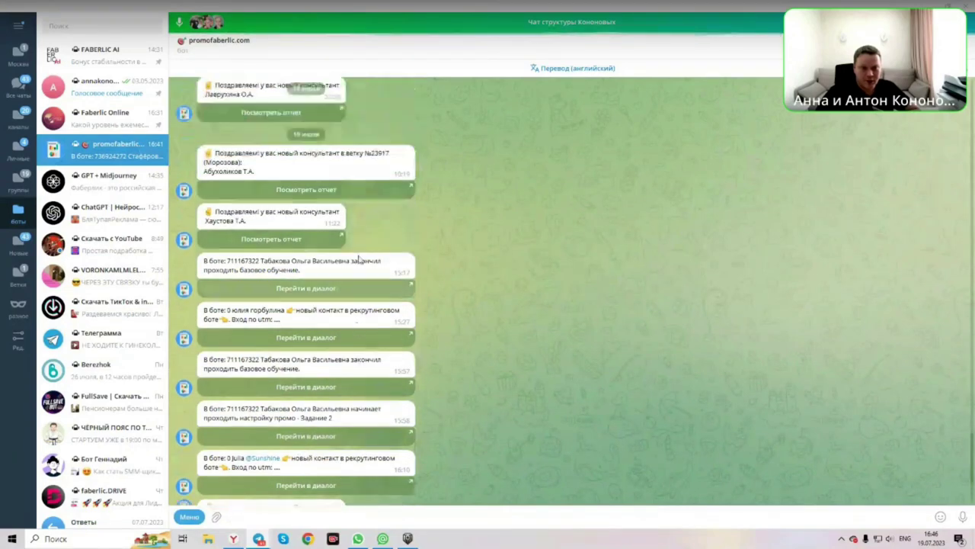
drag(205, 162, 241, 163)
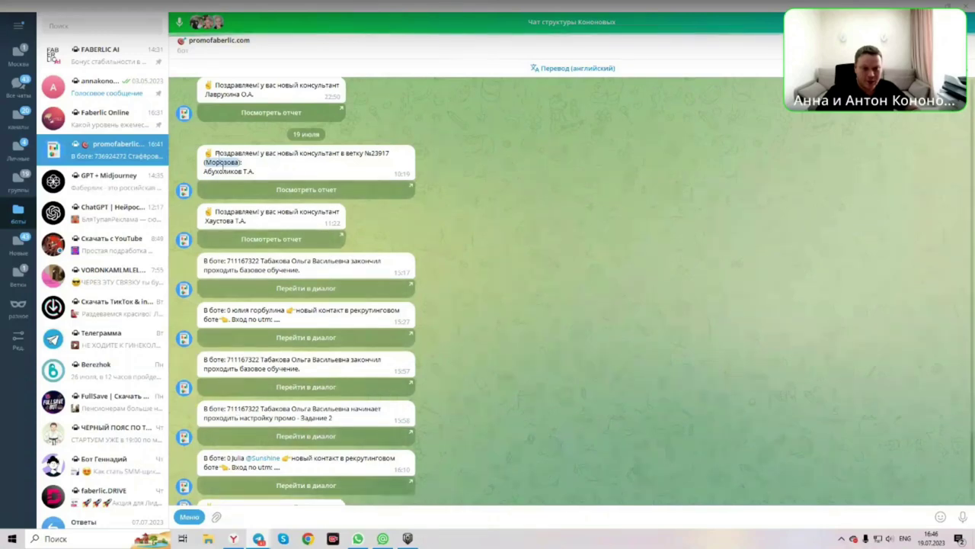
key(alt+Tab)
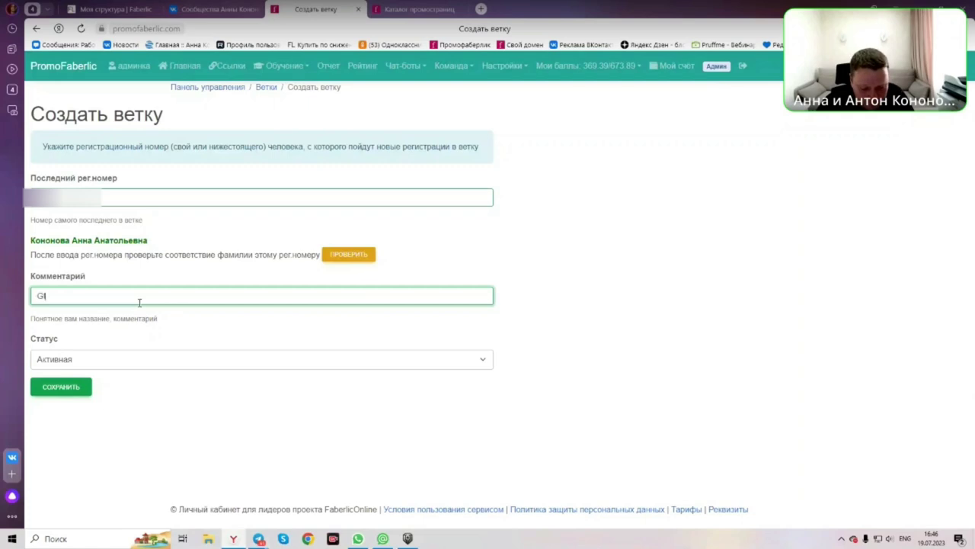
Step: Enter 'первая ветка' as the branch comment and go back to the Ветки list
text(thdfz ljn)
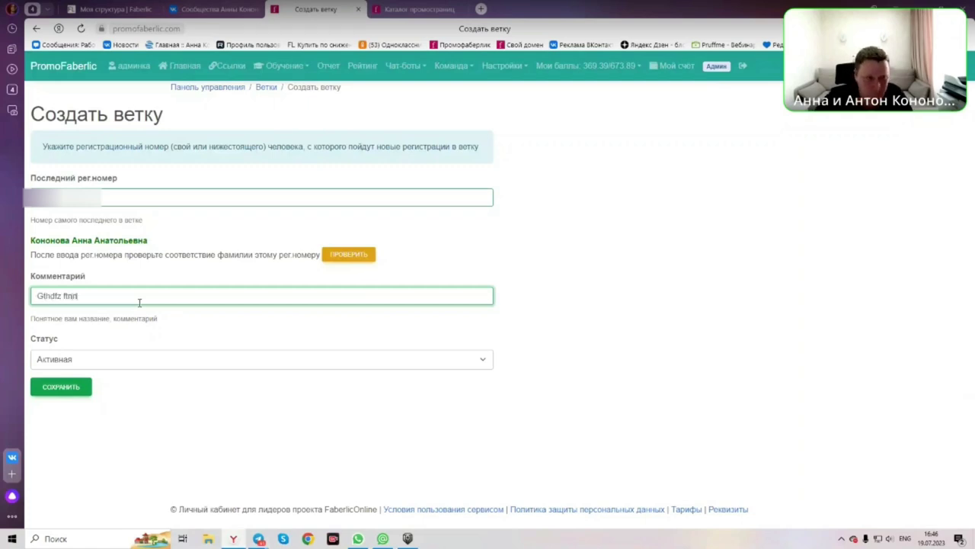
key(ctrl+a)
key(BackSpace)
key(alt+shift)
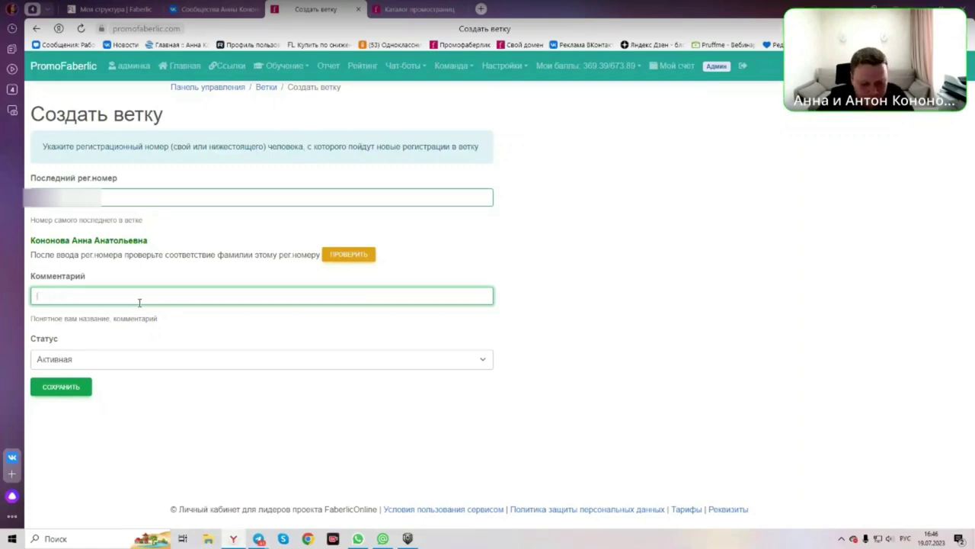
text(первая ветка)
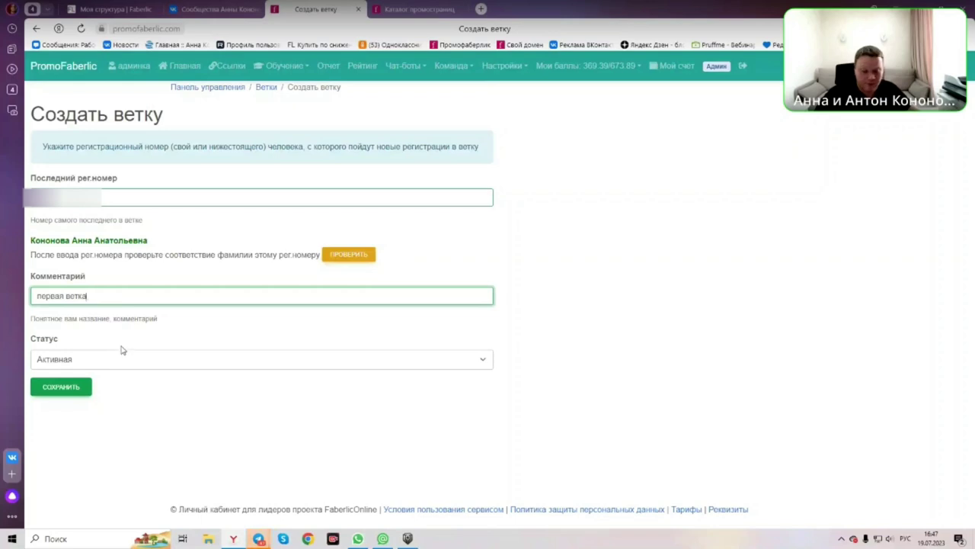
click(35, 31)
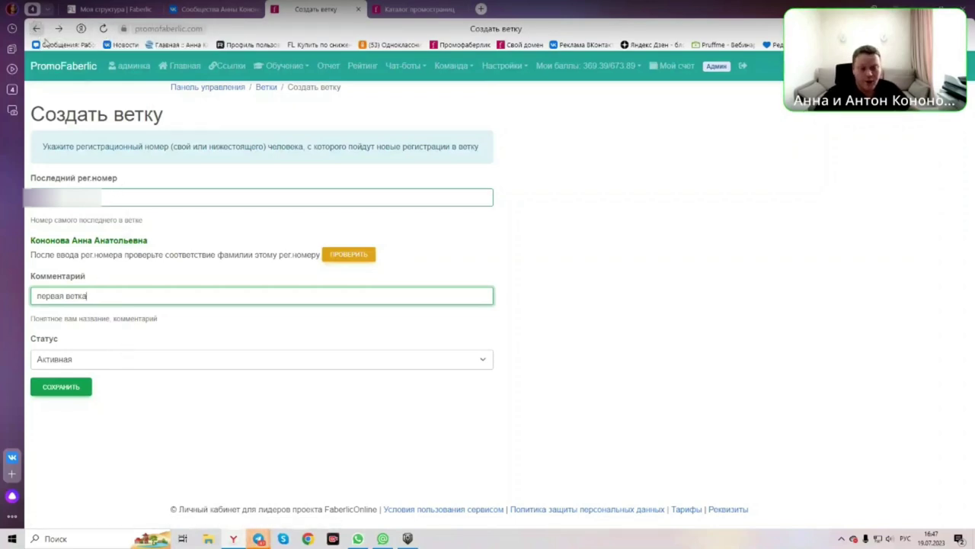
click(36, 29)
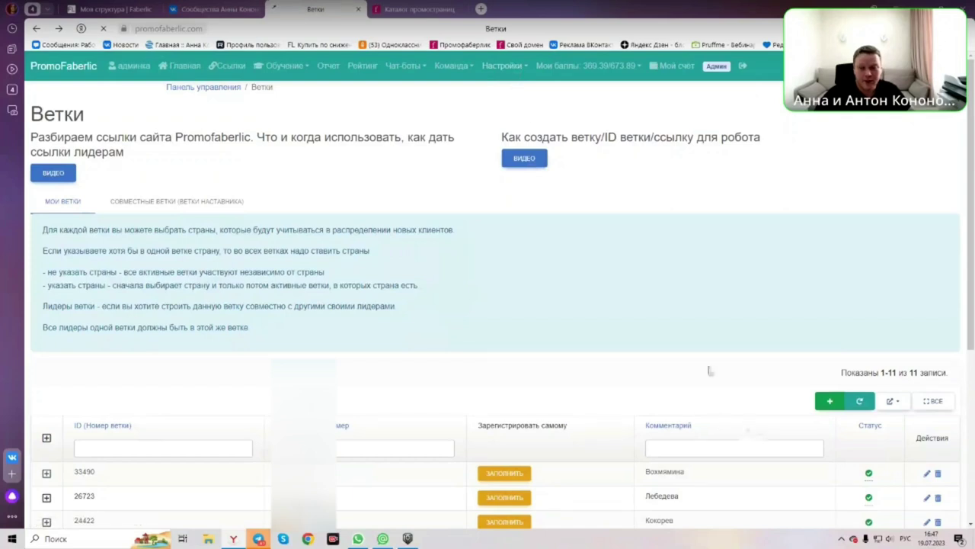
Step: Open branch 33490 for editing, replace its last registration number and check who owns it
click(503, 66)
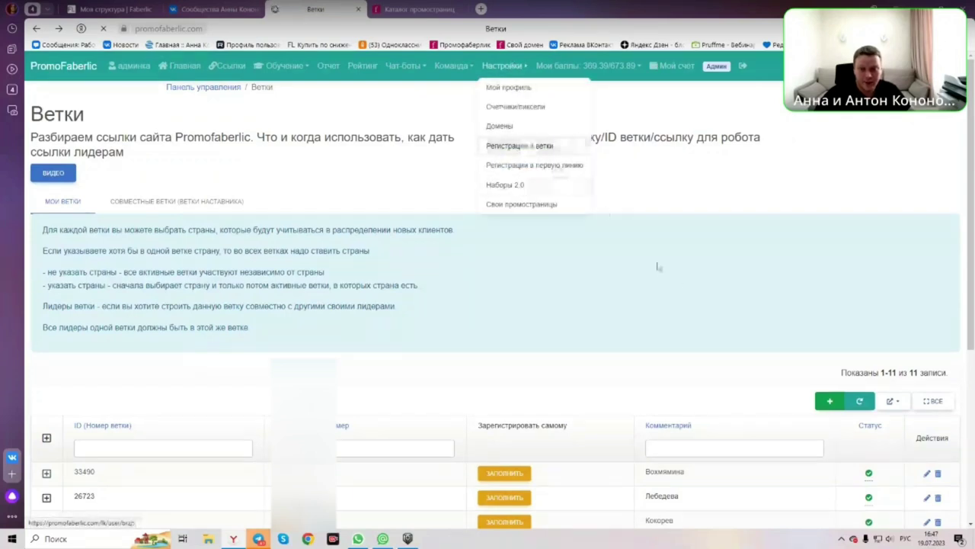
scroll(719, 374, down, 2)
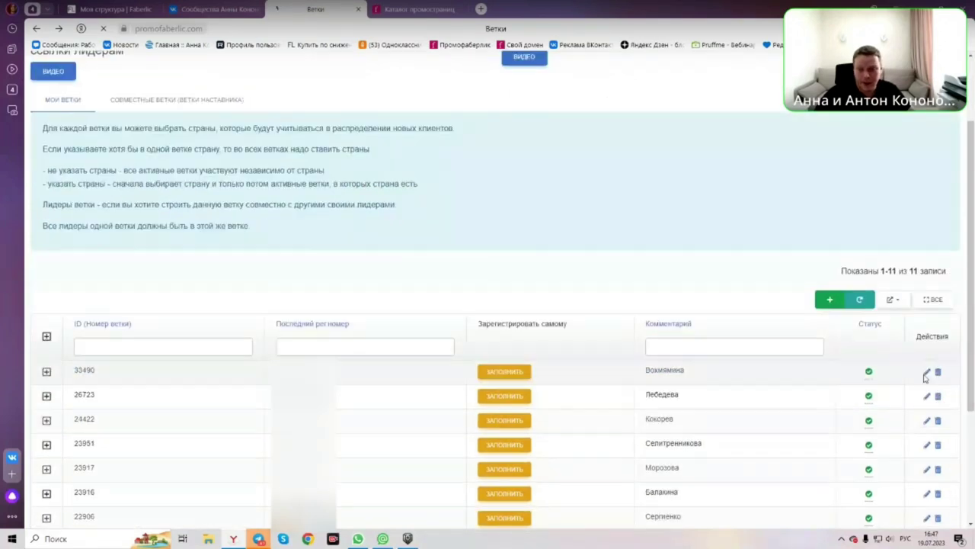
click(927, 373)
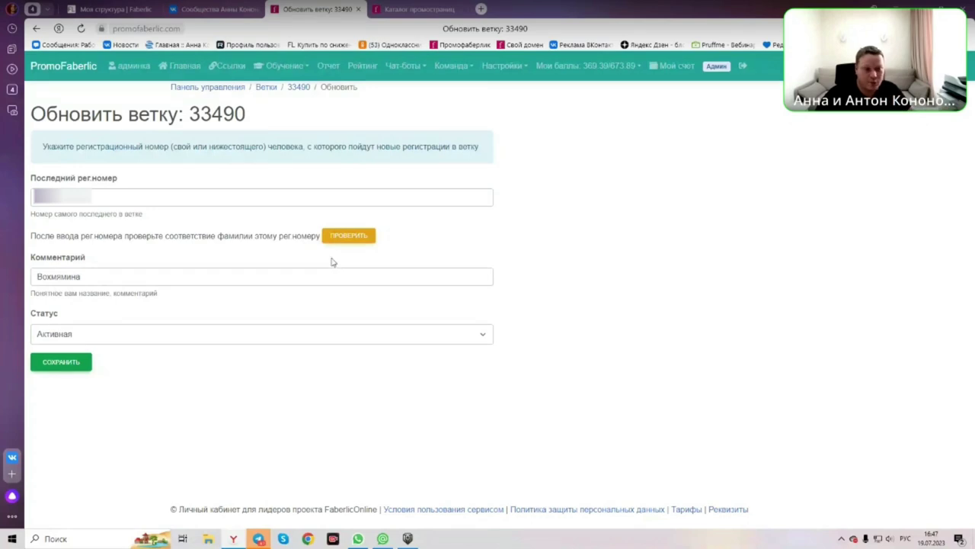
click(125, 195)
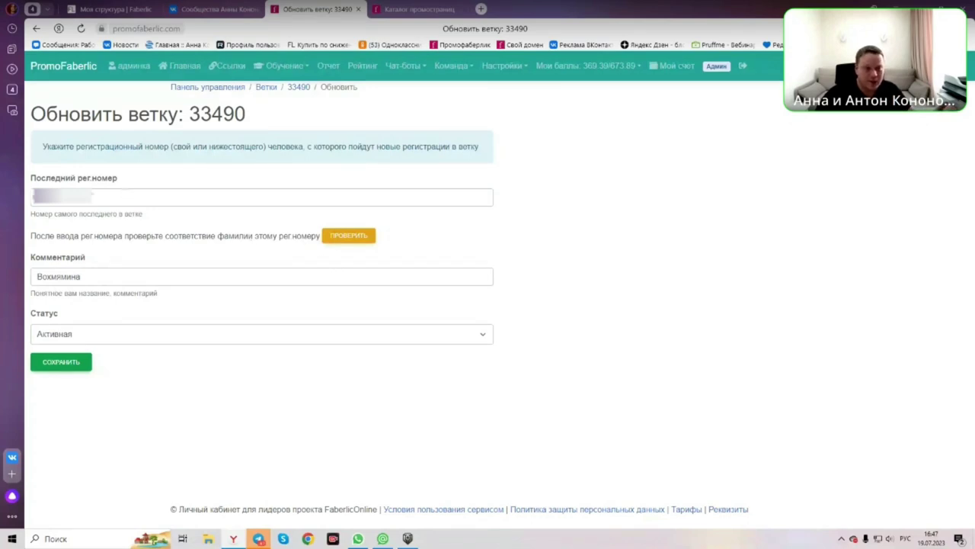
click(104, 196)
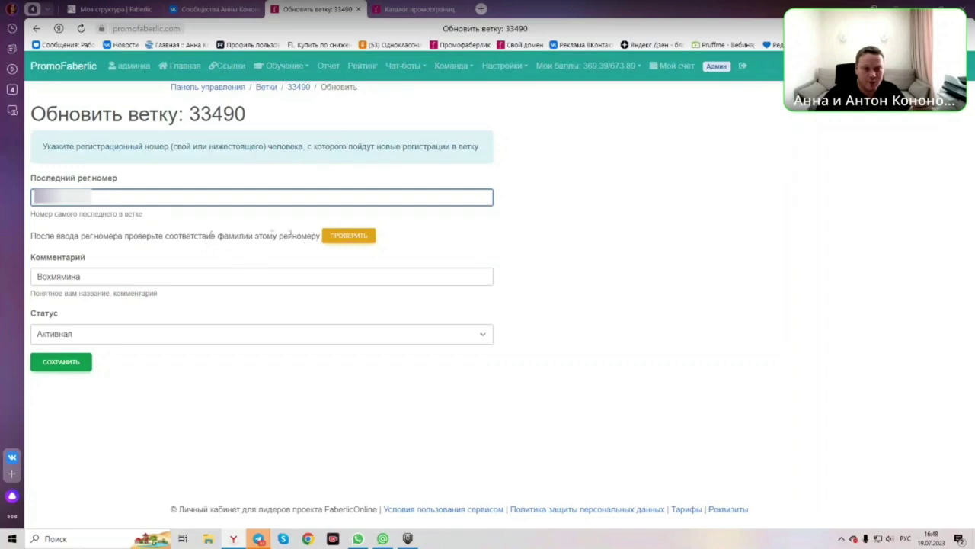
click(335, 242)
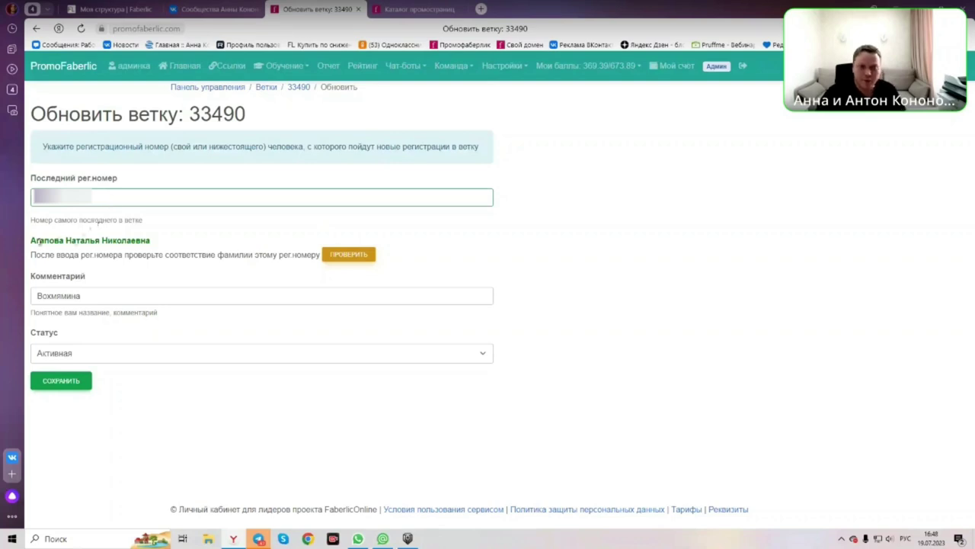
Step: Highlight the returned owner's name to confirm who the new number belongs to
drag(31, 240, 157, 244)
click(183, 244)
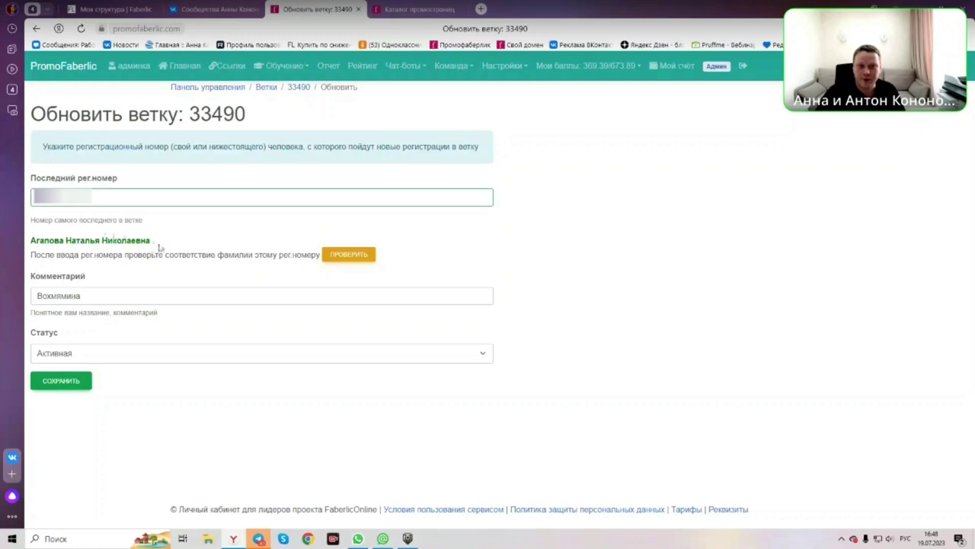
drag(163, 242, 30, 241)
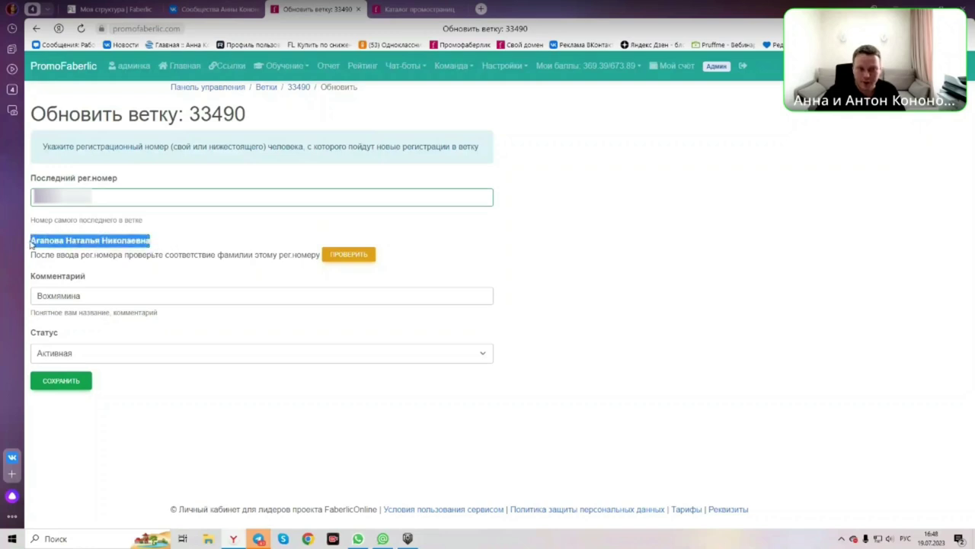
click(107, 243)
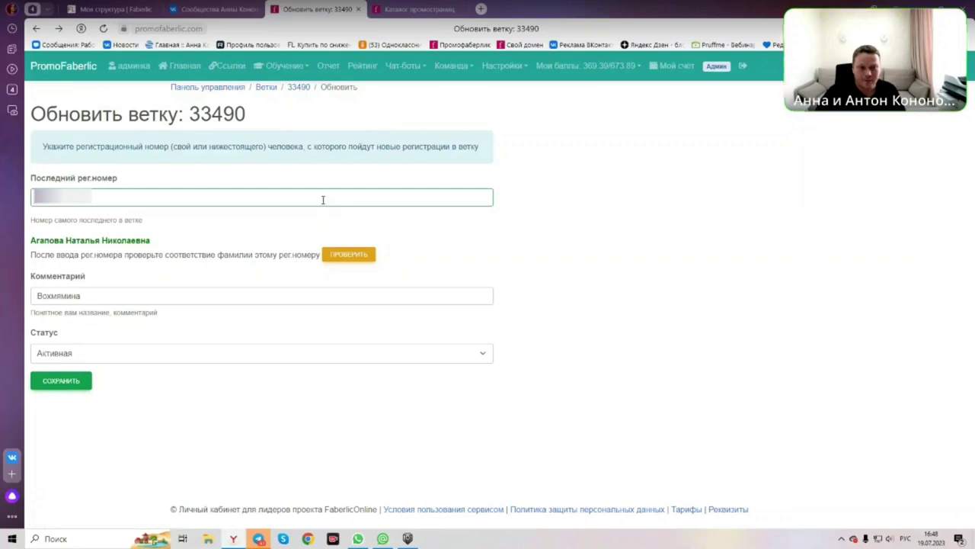
Step: Return to the branches list, then go to the 'Чат структуры' group chat in Telegram
click(35, 29)
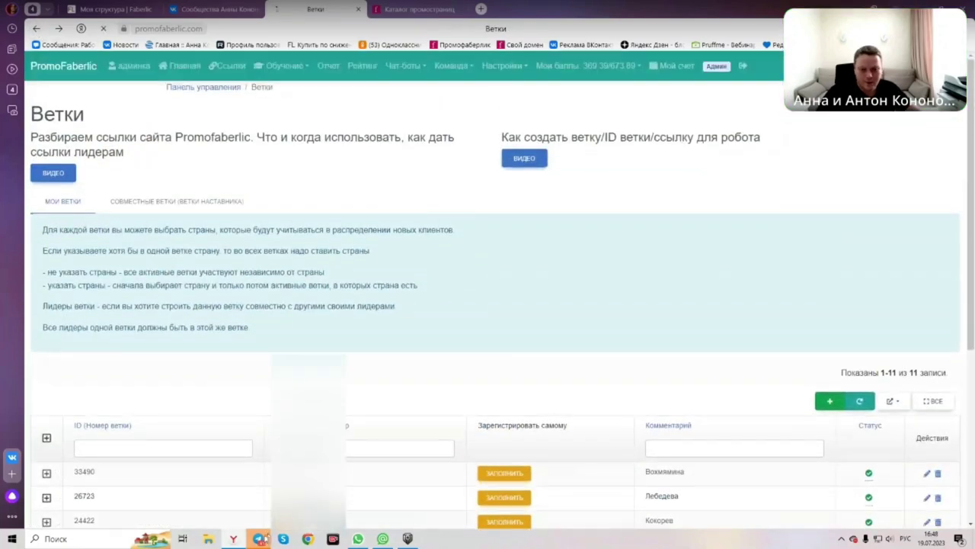
mouse_move(259, 538)
click(236, 506)
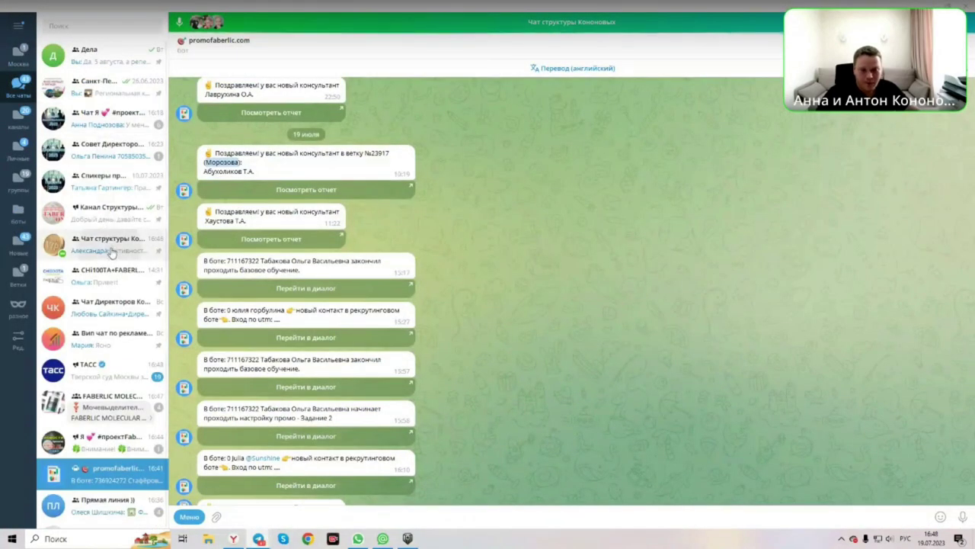
click(111, 247)
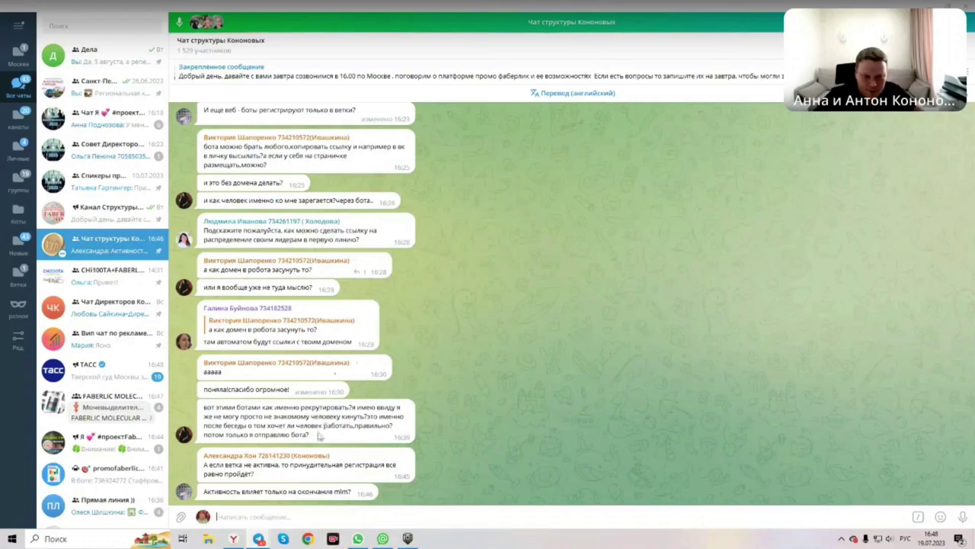